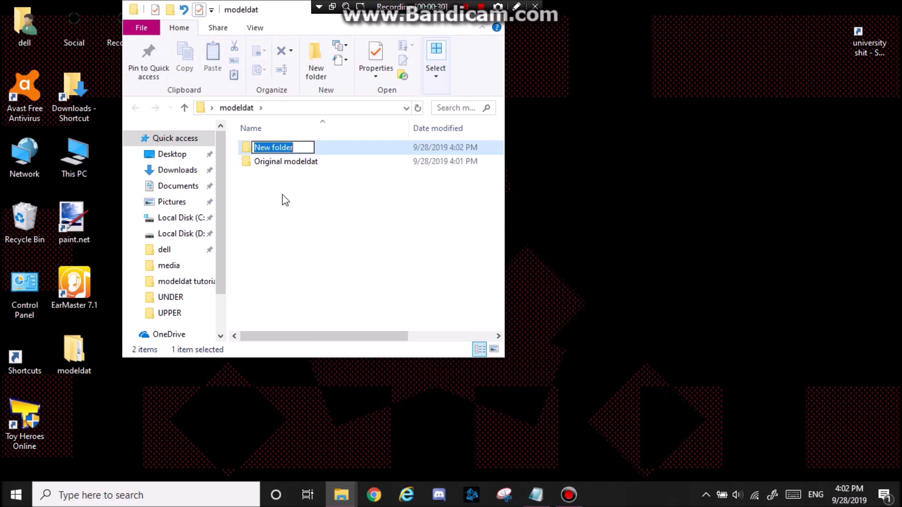
Name the new folder in the modeldat folder "Edited modeldat"
{"action": "type", "text": "Ef"}
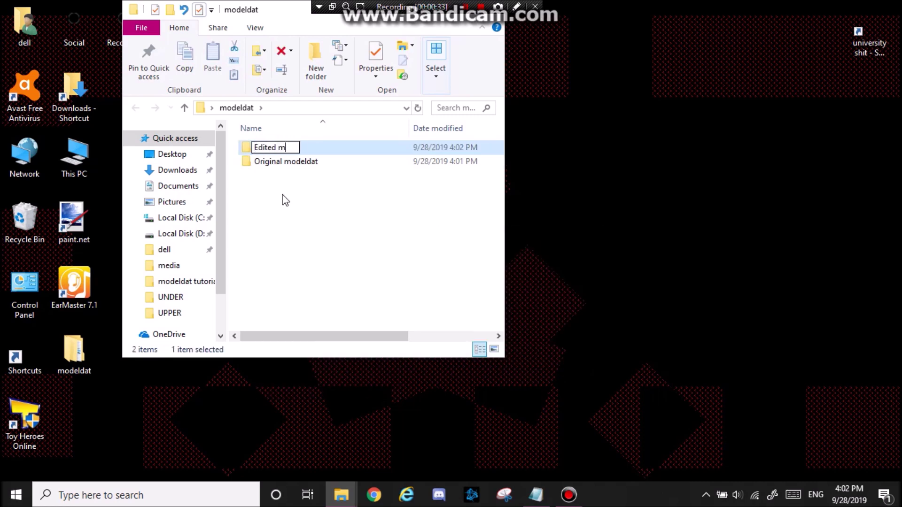
{"action": "key", "text": "Return"}
Copy the model file from the data\character folder of the Toy Heroes Online install location
{"action": "right_click", "coordinate": [22, 430]}
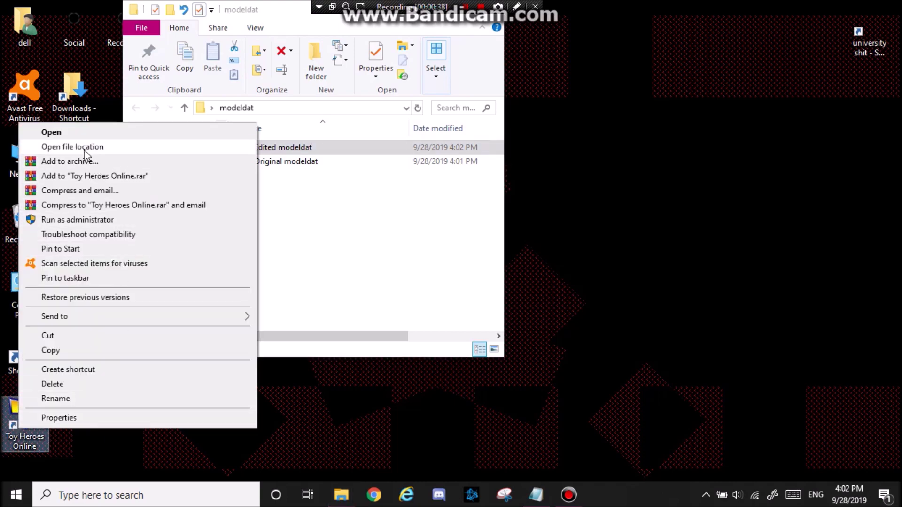
{"action": "left_click", "coordinate": [80, 146]}
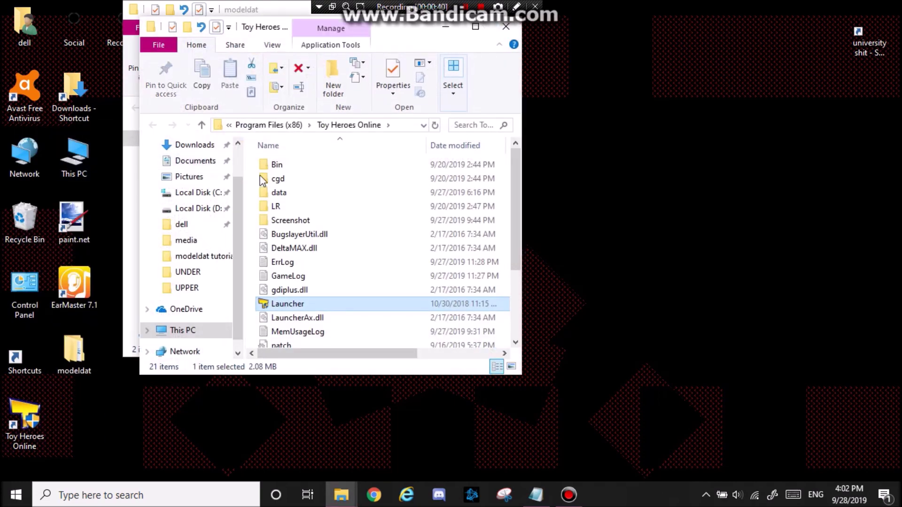
{"action": "double_click", "coordinate": [278, 193]}
{"action": "double_click", "coordinate": [283, 179]}
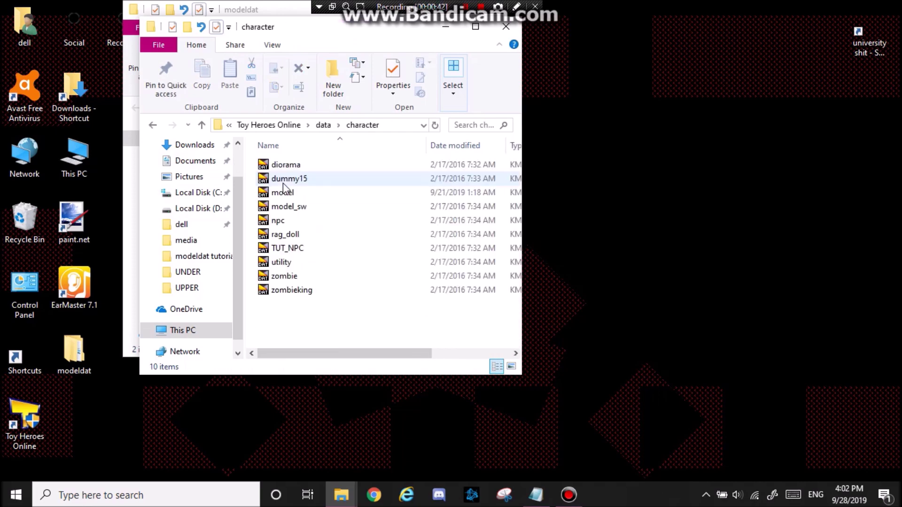
{"action": "left_click", "coordinate": [288, 193]}
{"action": "right_click", "coordinate": [288, 193]}
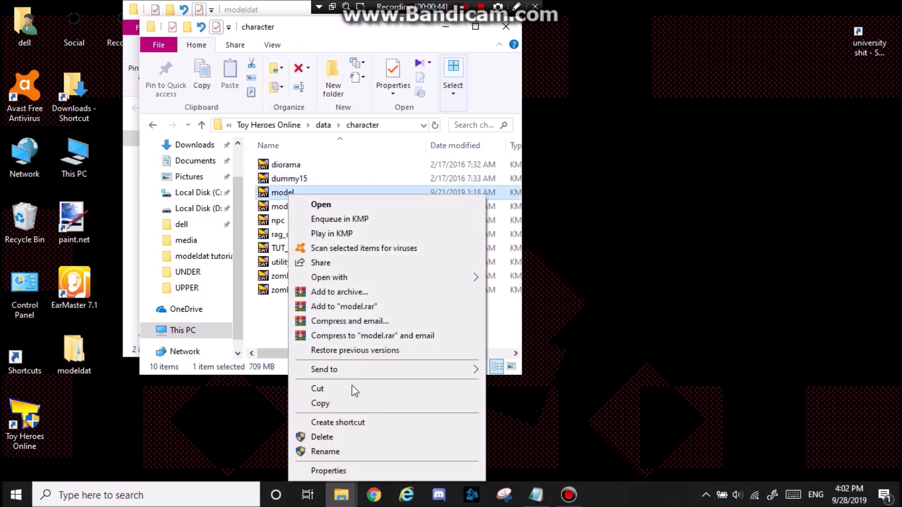
{"action": "left_click", "coordinate": [352, 403]}
Minimize the character folder window and paste the copied model file into the Original modeldat folder
{"action": "left_click", "coordinate": [445, 26]}
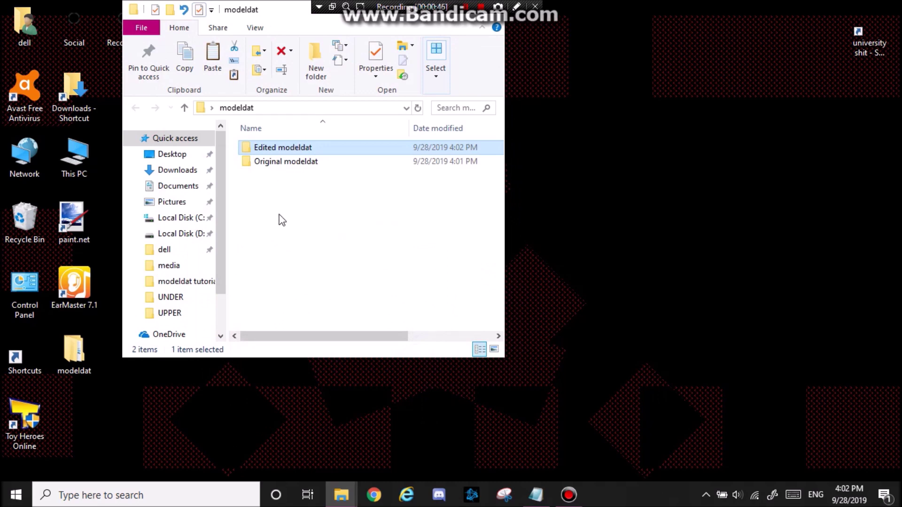
{"action": "double_click", "coordinate": [282, 161]}
{"action": "right_click", "coordinate": [280, 162]}
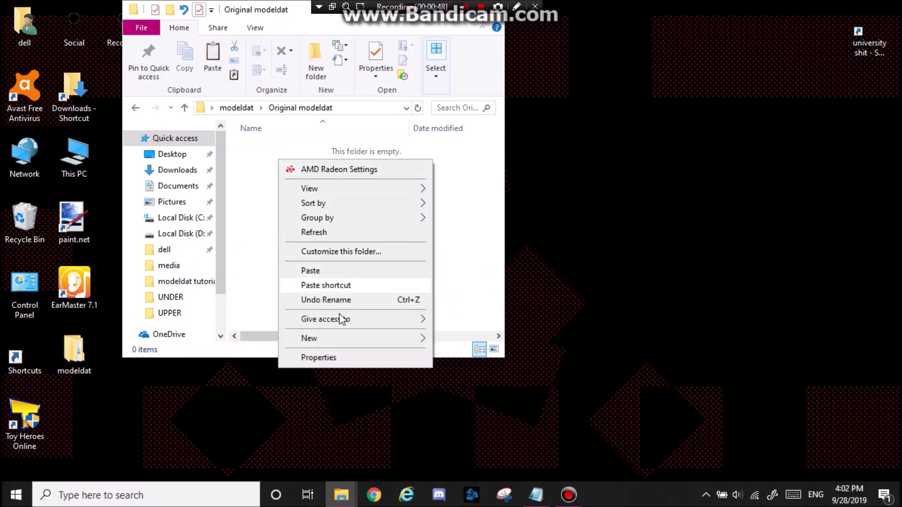
{"action": "left_click", "coordinate": [322, 272]}
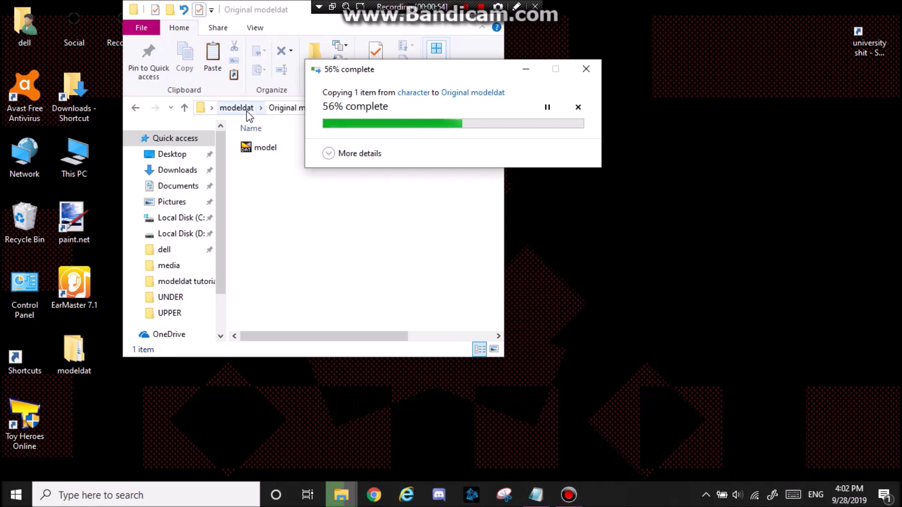
Paste a second copy of the model file into the Edited modeldat folder
{"action": "left_click", "coordinate": [236, 108]}
{"action": "double_click", "coordinate": [292, 148]}
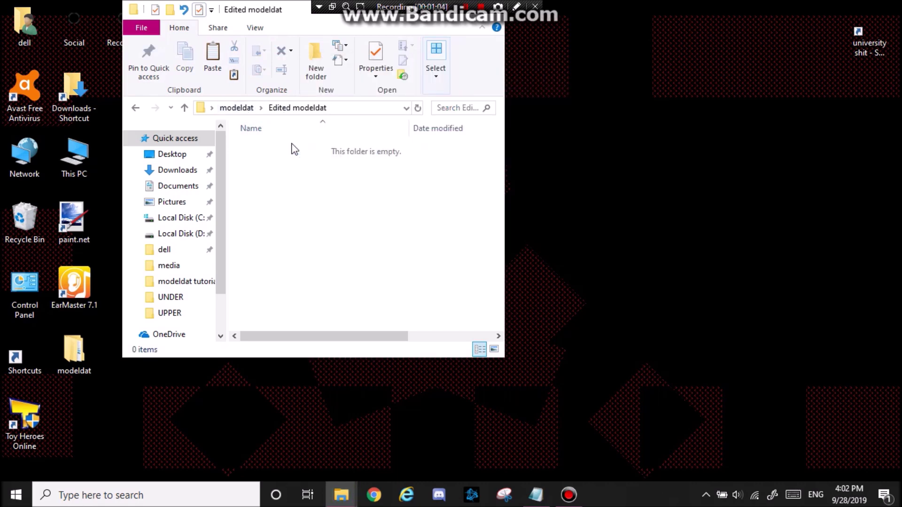
{"action": "right_click", "coordinate": [275, 170]}
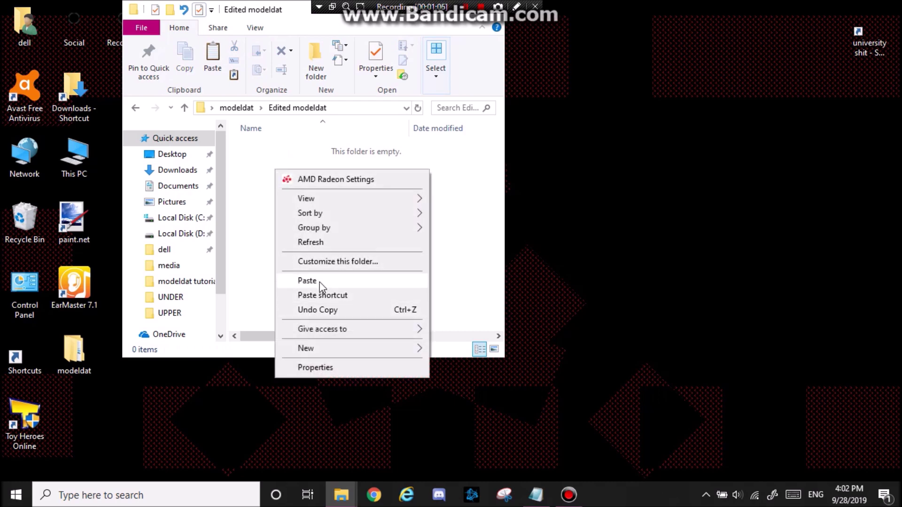
{"action": "left_click", "coordinate": [319, 281]}
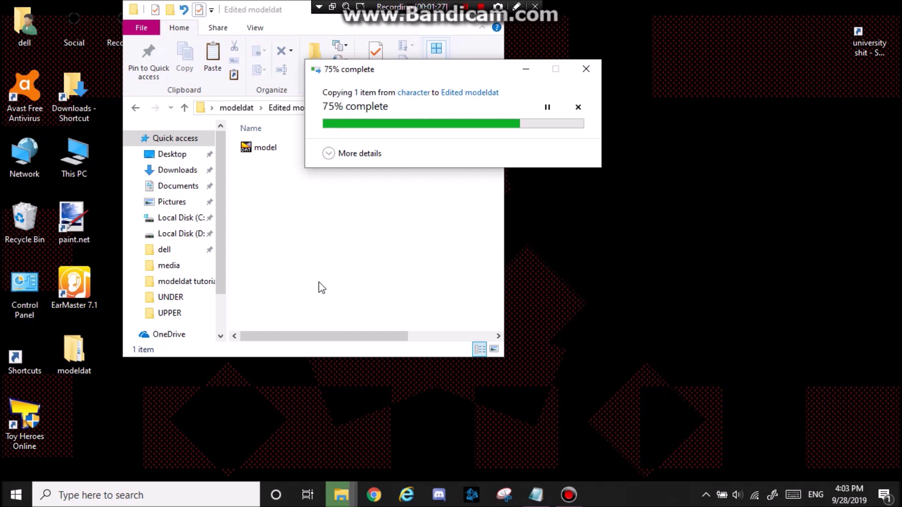
{"action": "left_click", "coordinate": [323, 262]}
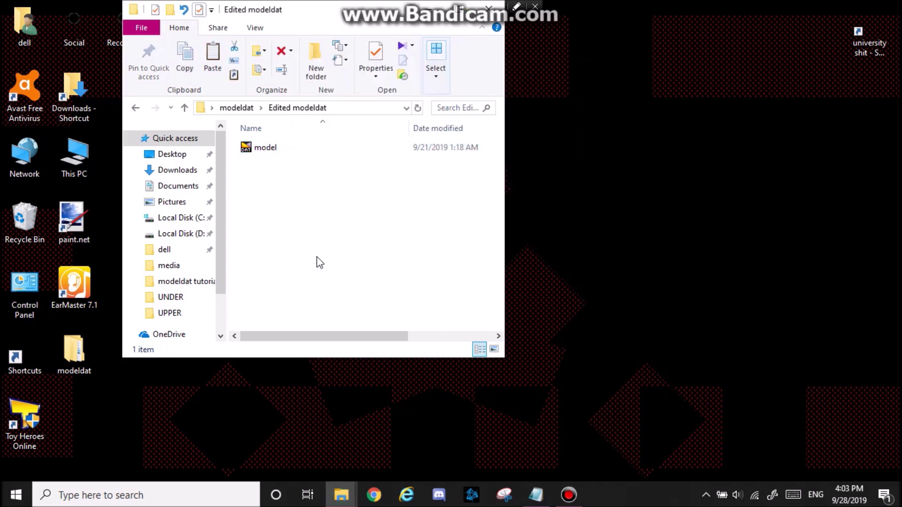
Open the model file in Edited modeldat with WinRAR archiver and dismiss the licence reminder
{"action": "right_click", "coordinate": [262, 147]}
{"action": "mouse_move", "coordinate": [373, 237]}
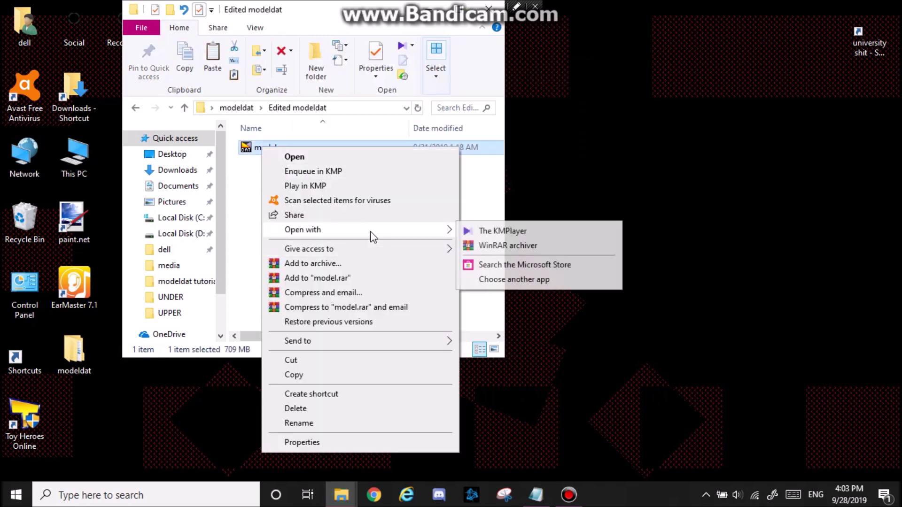
{"action": "left_click", "coordinate": [496, 246]}
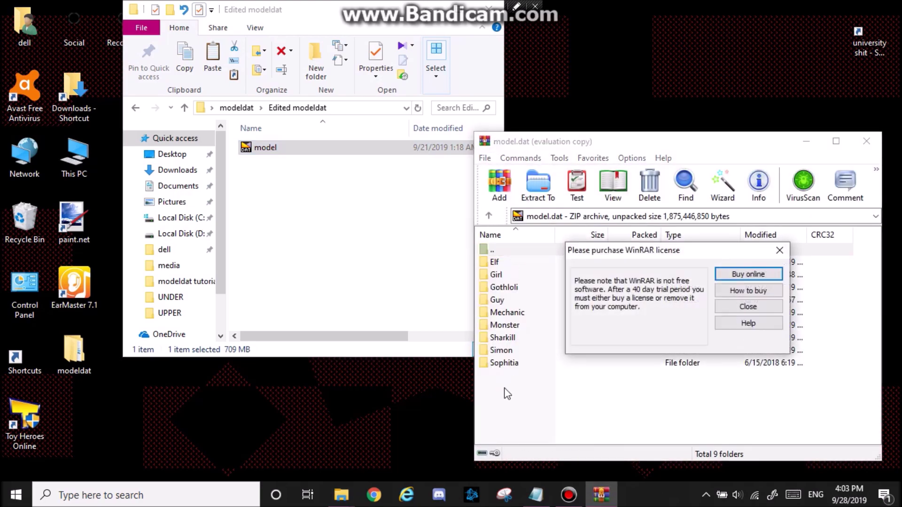
{"action": "left_click", "coordinate": [779, 250]}
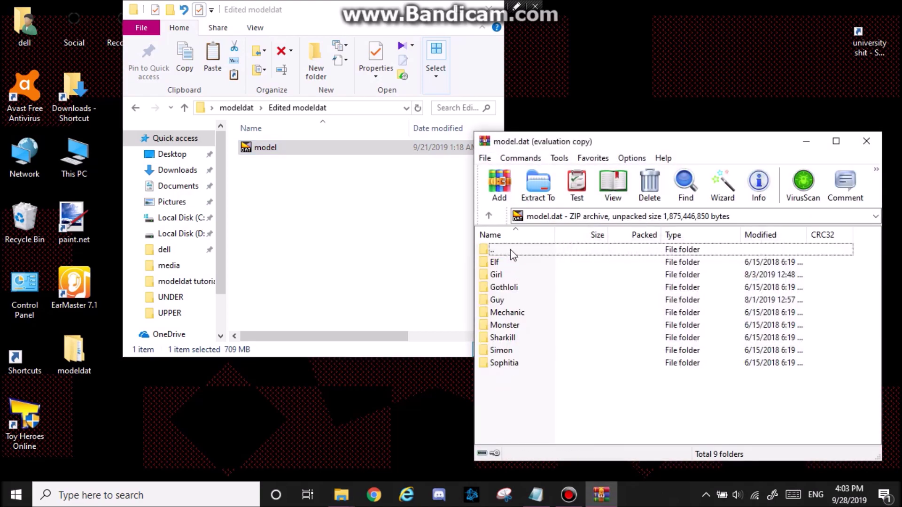
Extract the Girl, Gothloli, Guy, Mechanic and Monster folders from the model.dat archive into the Edited modeldat folder
{"action": "left_click", "coordinate": [499, 276]}
{"action": "left_click_drag", "start_coordinate": [505, 288], "coordinate": [526, 334]}
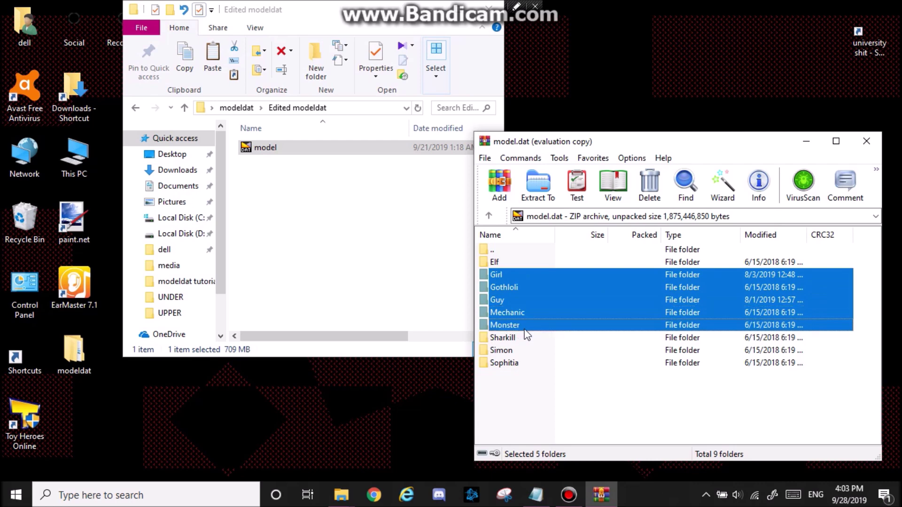
{"action": "left_click_drag", "start_coordinate": [551, 301], "coordinate": [386, 250]}
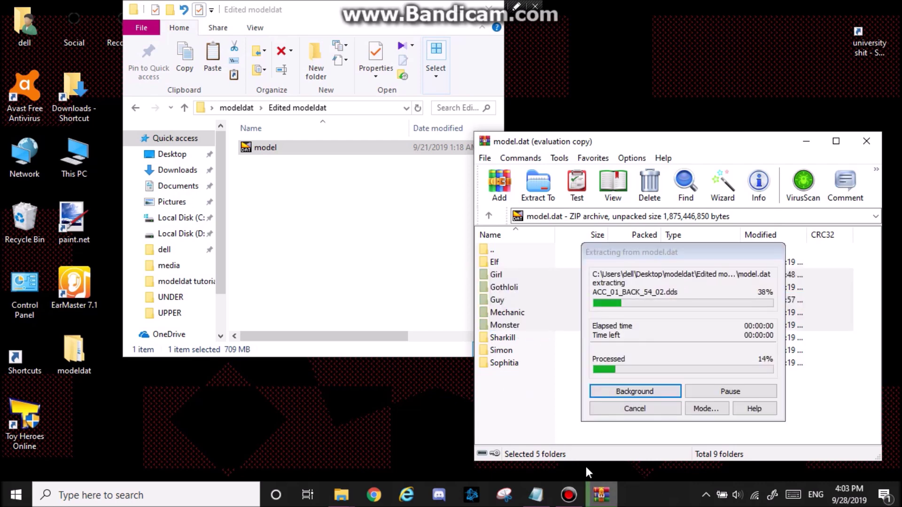
Create a desktop folder named "x" and move it into the modeldat folder
{"action": "right_click", "coordinate": [124, 410]}
{"action": "left_click", "coordinate": [150, 275]}
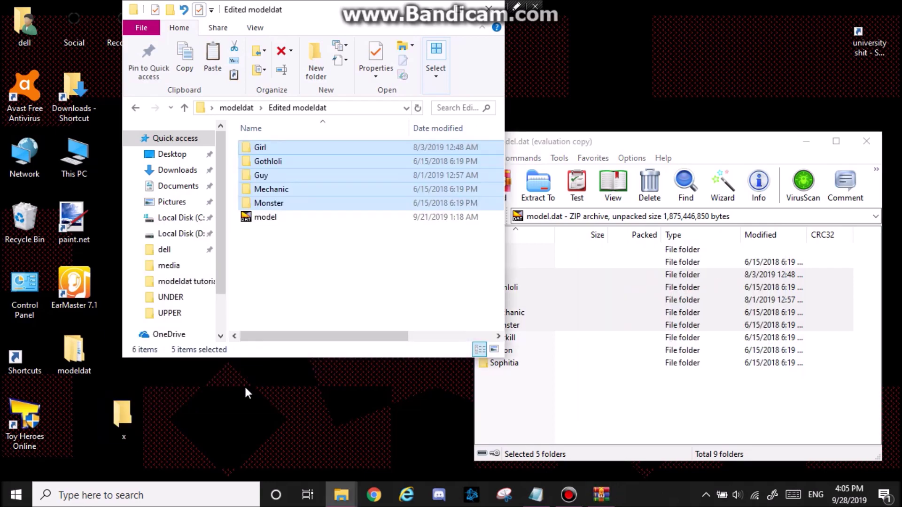
{"action": "left_click_drag", "start_coordinate": [125, 412], "coordinate": [86, 353]}
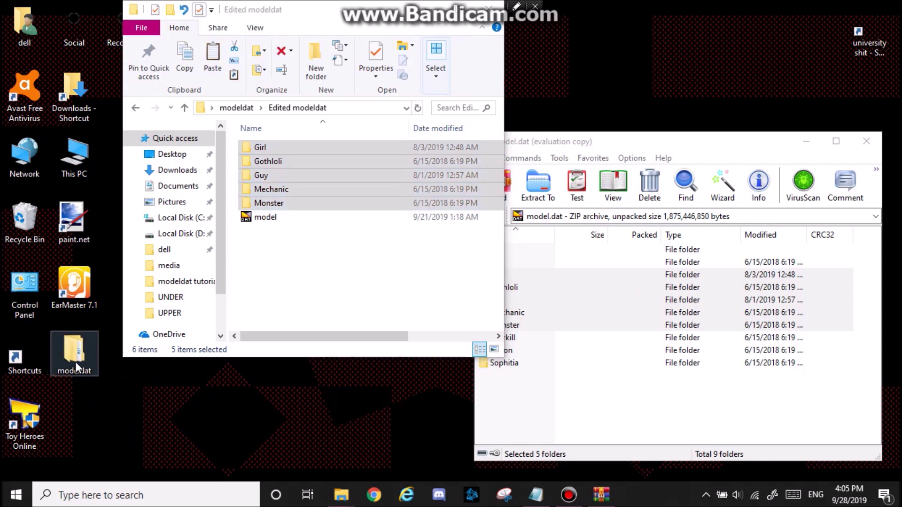
Open folder x from modeldat in a new window and place the modeldat and x windows side by side
{"action": "left_click", "coordinate": [236, 108]}
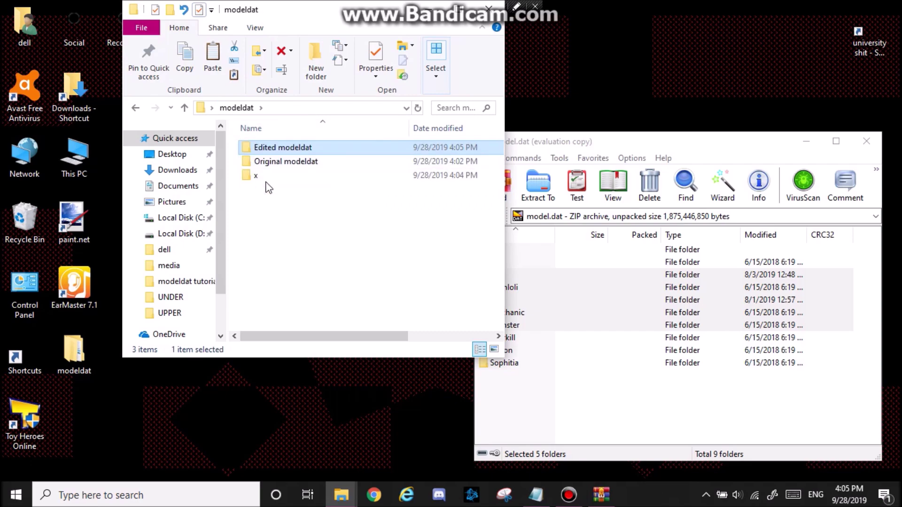
{"action": "left_click", "coordinate": [264, 179]}
{"action": "right_click", "coordinate": [265, 178]}
{"action": "left_click", "coordinate": [317, 158]}
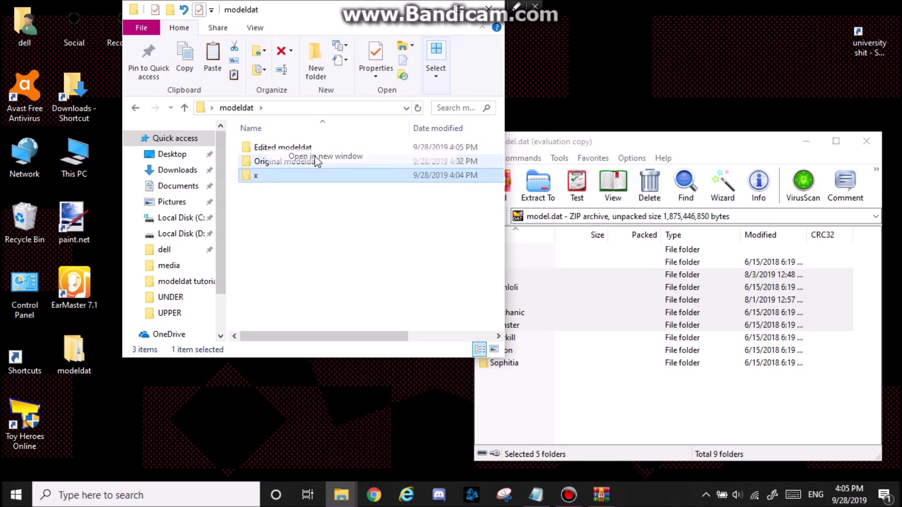
{"action": "left_click_drag", "start_coordinate": [244, 19], "coordinate": [1, 19]}
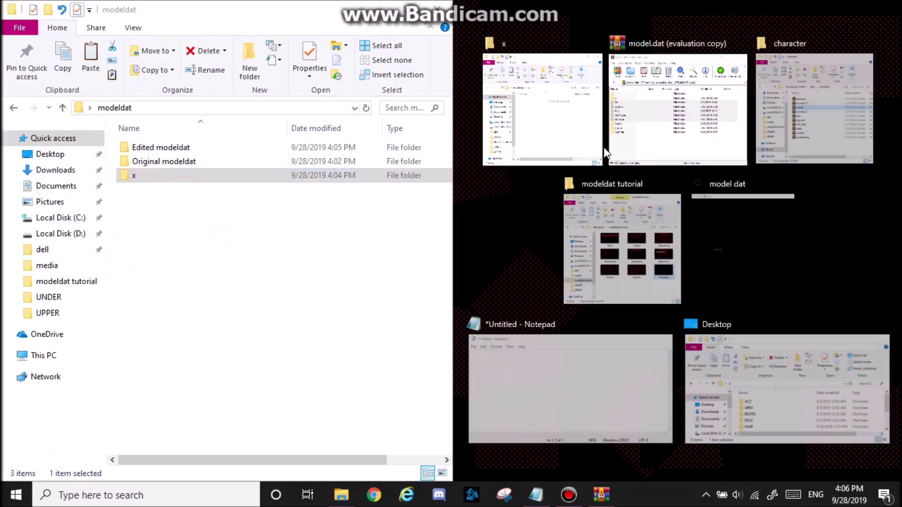
{"action": "left_click", "coordinate": [570, 145]}
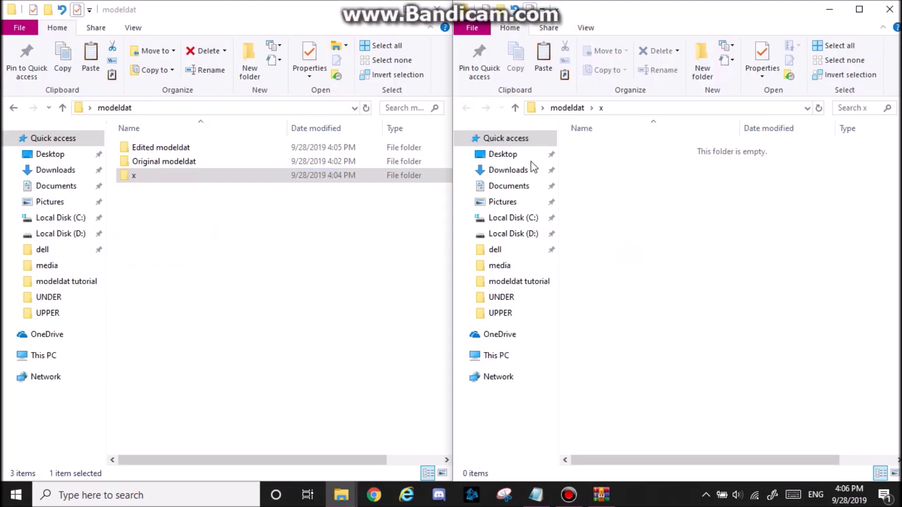
Open the Girl\UPPER folder inside Edited modeldat and display its files as large icons
{"action": "double_click", "coordinate": [172, 152]}
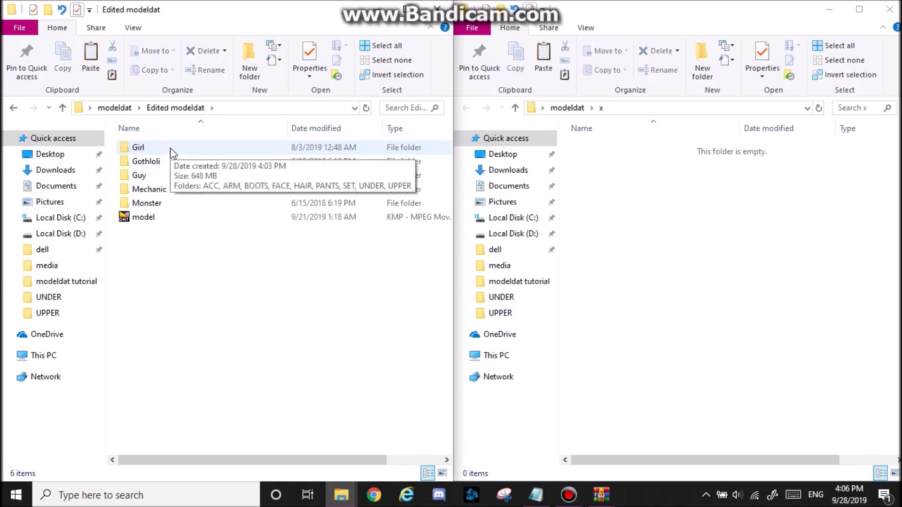
{"action": "double_click", "coordinate": [171, 149]}
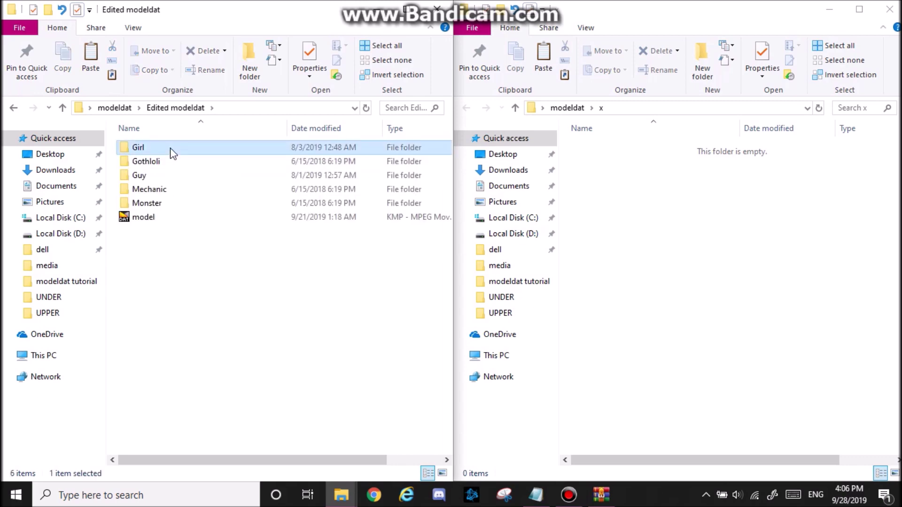
{"action": "left_click", "coordinate": [151, 261]}
{"action": "double_click", "coordinate": [152, 263]}
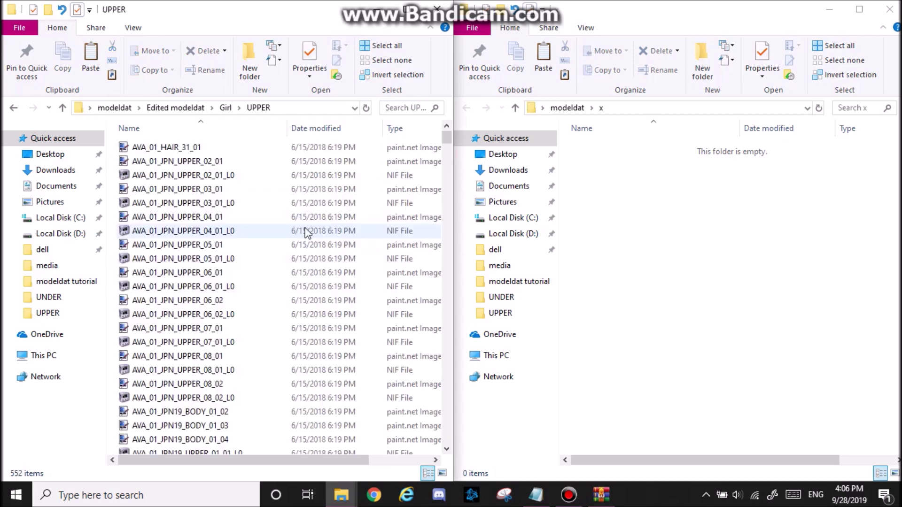
{"action": "left_click", "coordinate": [141, 28]}
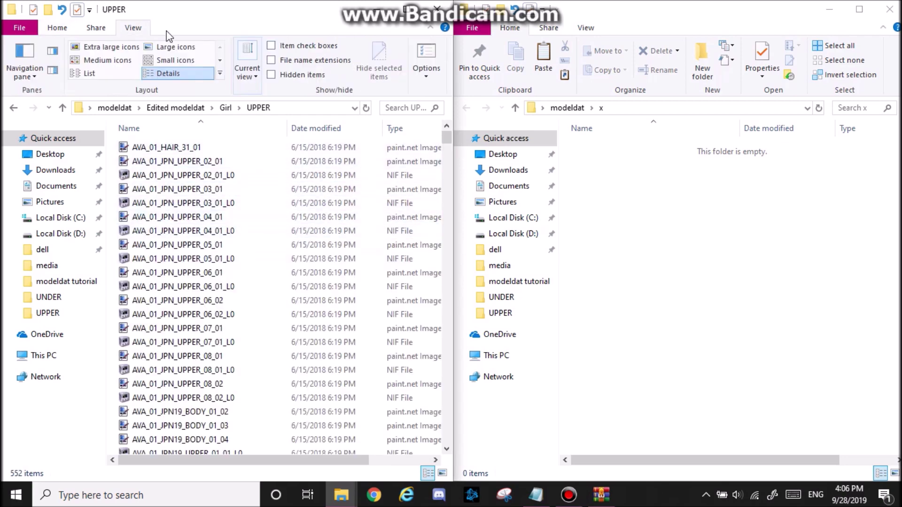
{"action": "left_click", "coordinate": [175, 47]}
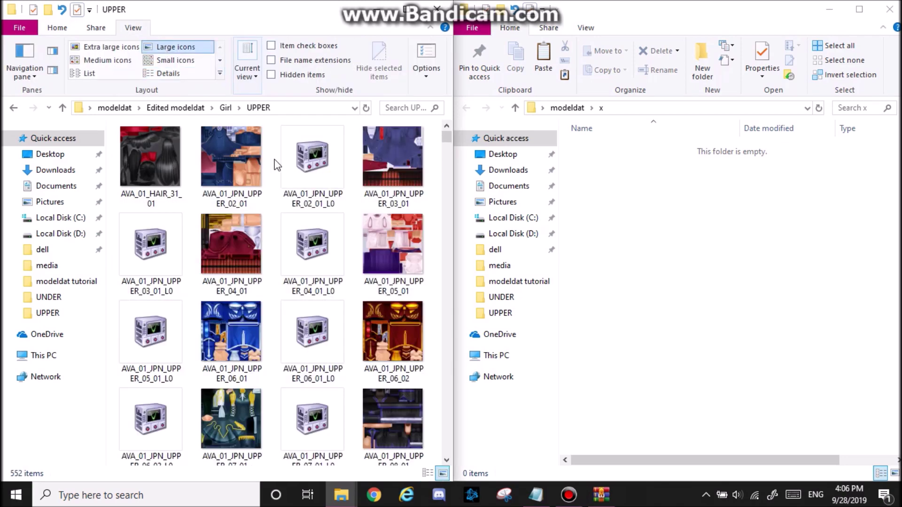
Copy AVA_01_UPPER_11_01 and AVA_01_UPPER_11_01_L0 from the UPPER folder into folder x and display folder x as large icons
{"action": "scroll", "coordinate": [275, 167], "scroll_direction": "down", "scroll_amount": 3}
{"action": "scroll", "coordinate": [275, 166], "scroll_direction": "down", "scroll_amount": 5}
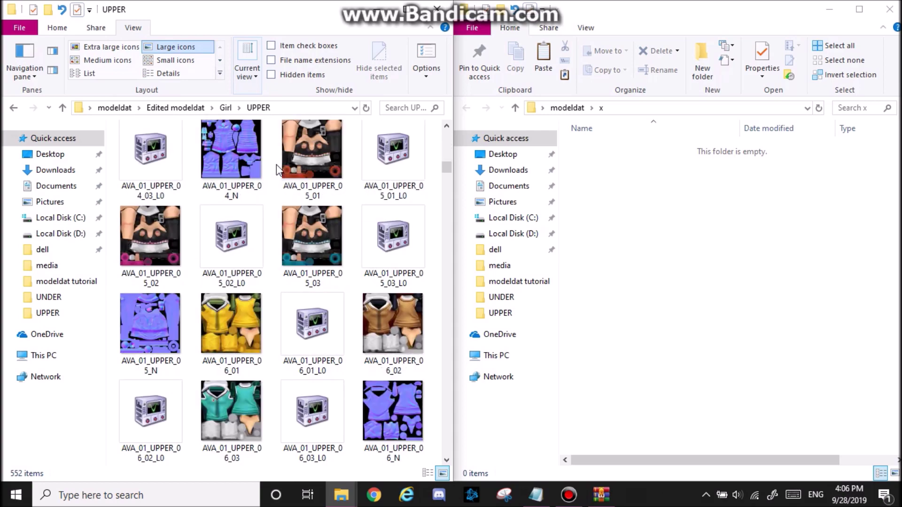
{"action": "scroll", "coordinate": [278, 169], "scroll_direction": "down", "scroll_amount": 6}
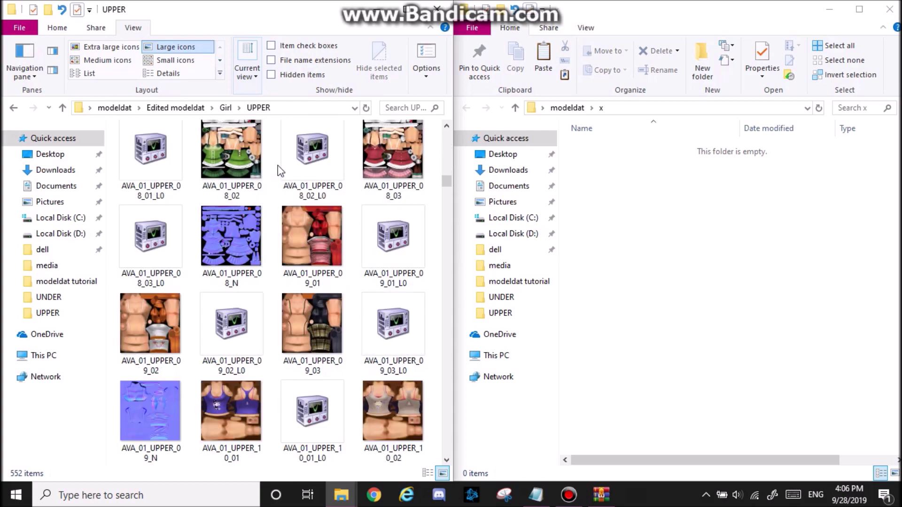
{"action": "scroll", "coordinate": [280, 170], "scroll_direction": "down", "scroll_amount": 4}
{"action": "scroll", "coordinate": [280, 170], "scroll_direction": "down", "scroll_amount": 2}
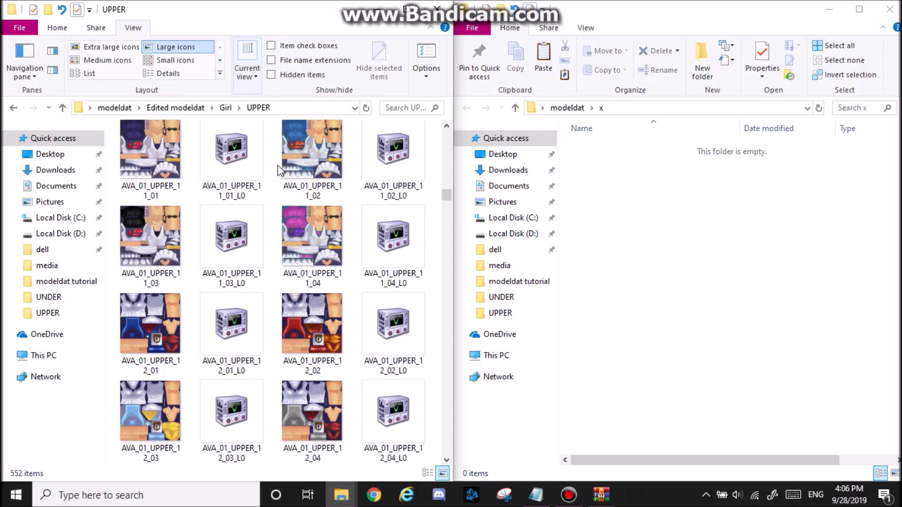
{"action": "left_click", "coordinate": [161, 170]}
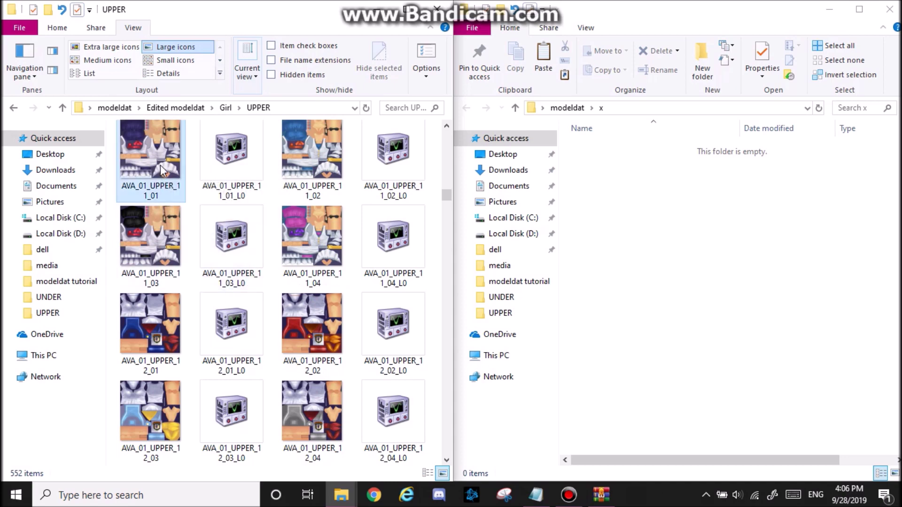
{"action": "left_click", "coordinate": [230, 193], "text": "ctrl"}
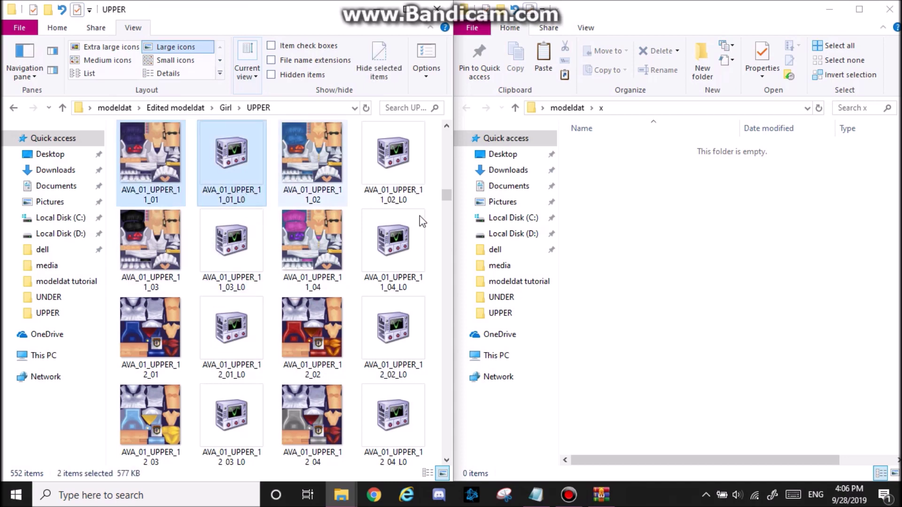
{"action": "right_click", "coordinate": [238, 176]}
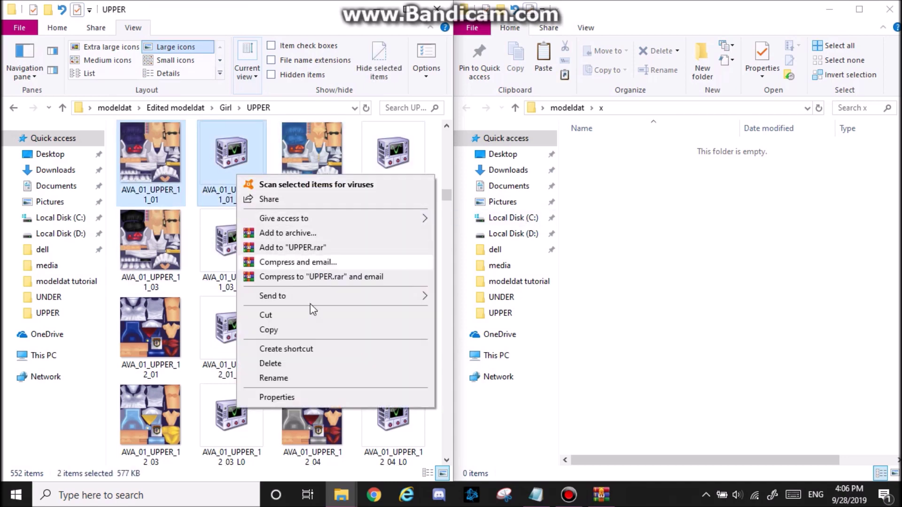
{"action": "left_click", "coordinate": [298, 330]}
{"action": "right_click", "coordinate": [625, 193]}
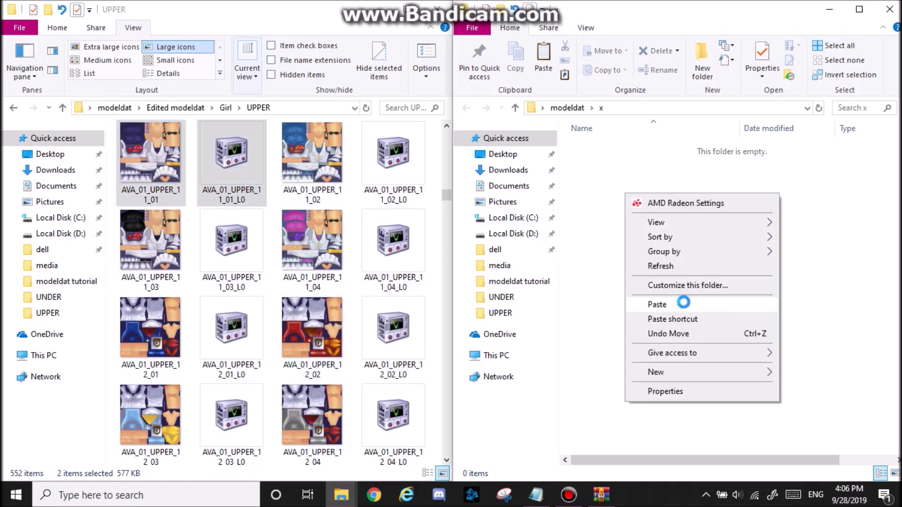
{"action": "left_click", "coordinate": [689, 303]}
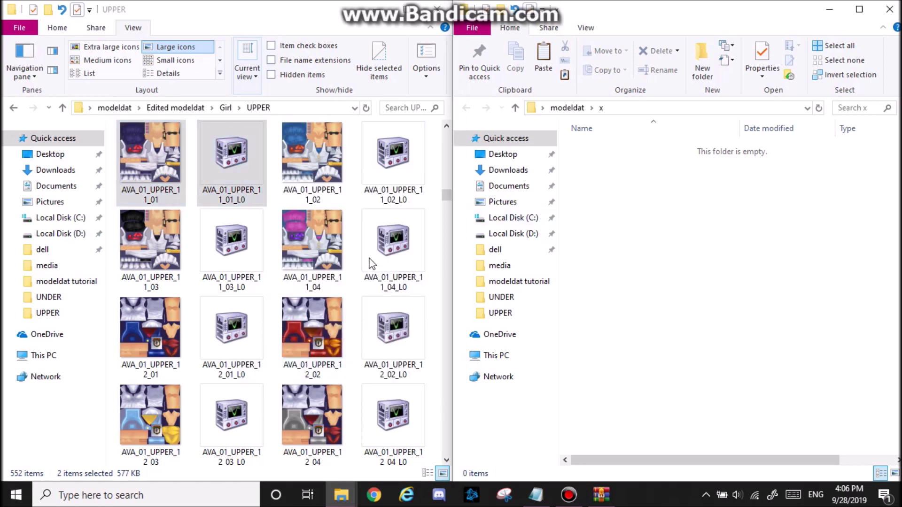
{"action": "left_click", "coordinate": [593, 26]}
{"action": "left_click", "coordinate": [626, 47]}
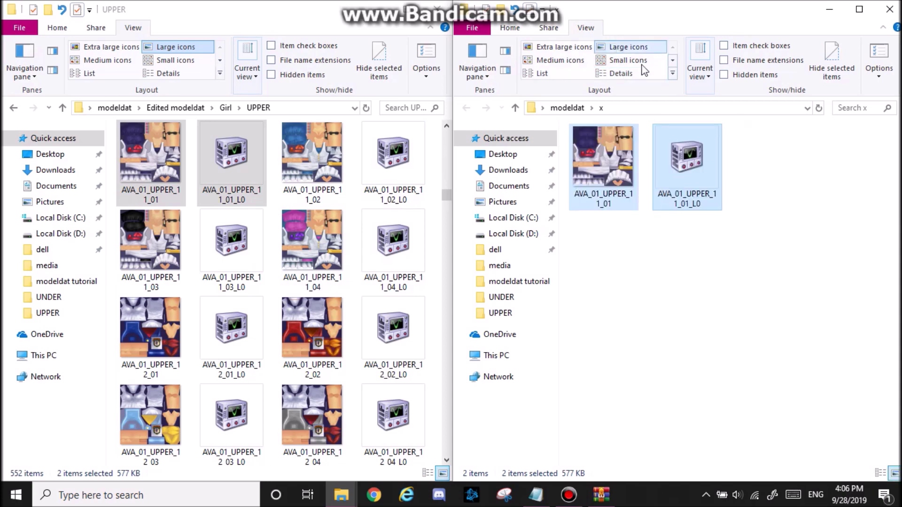
Rename the texture copy in folder x to AVA_01_UPPER_10_01, reusing the name of the matching texture in UPPER
{"action": "scroll", "coordinate": [248, 205], "scroll_direction": "up", "scroll_amount": 5}
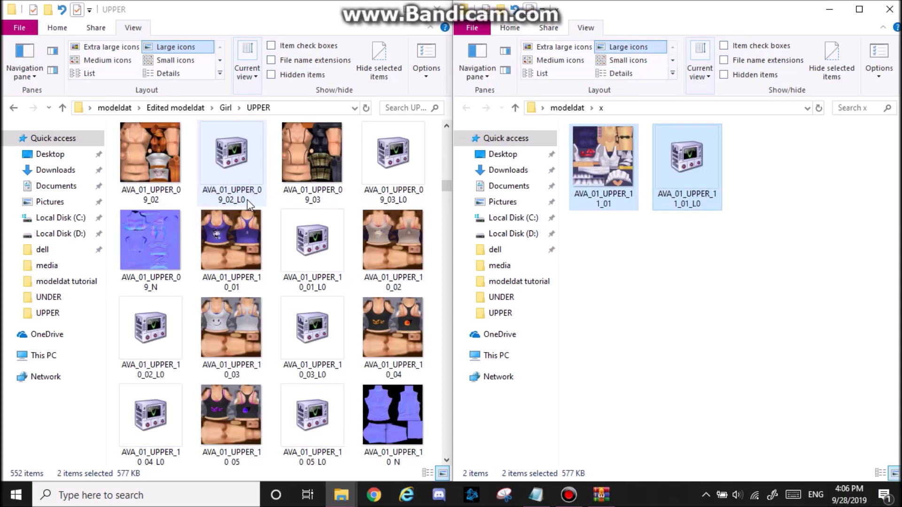
{"action": "left_click", "coordinate": [231, 290]}
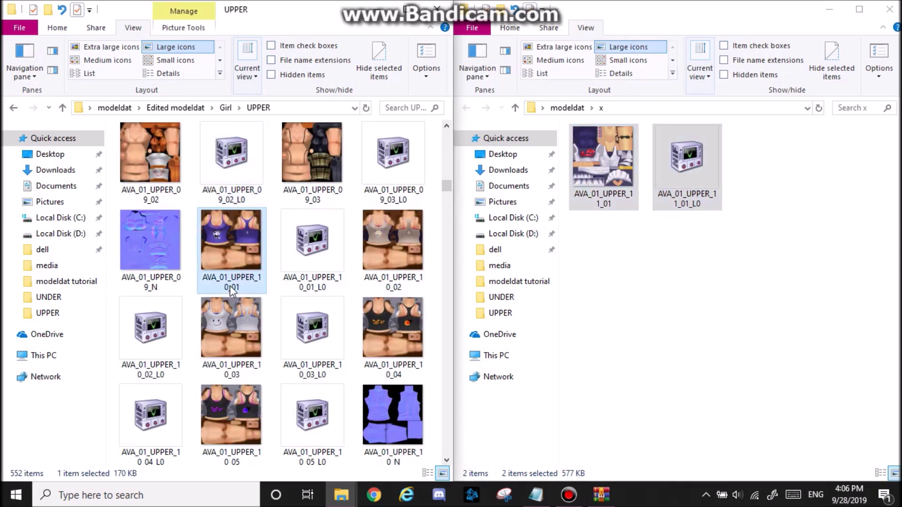
{"action": "left_click", "coordinate": [216, 288]}
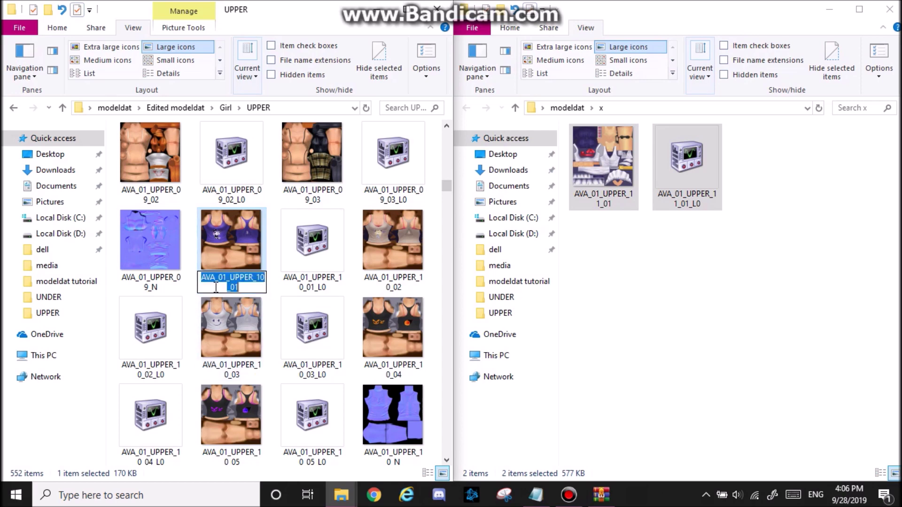
{"action": "left_click", "coordinate": [630, 278]}
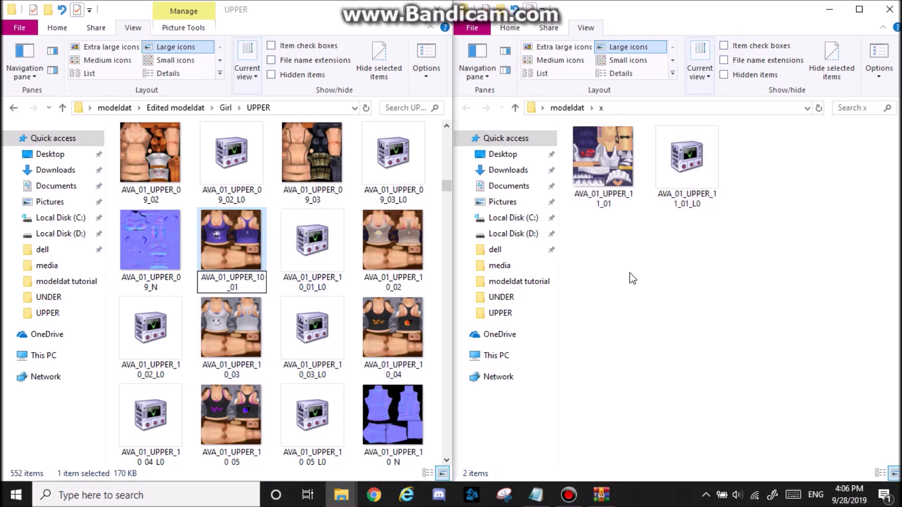
{"action": "left_click", "coordinate": [604, 205]}
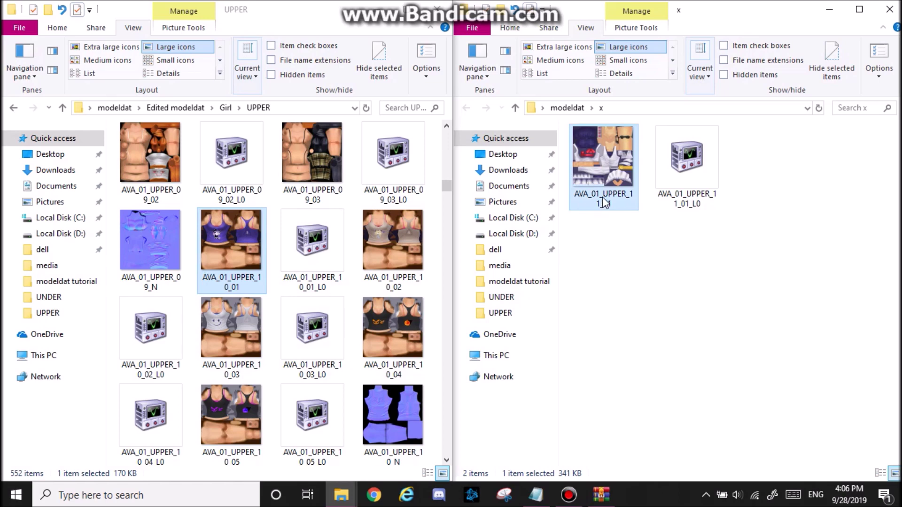
{"action": "left_click", "coordinate": [604, 203]}
{"action": "key", "text": "ctrl+v"}
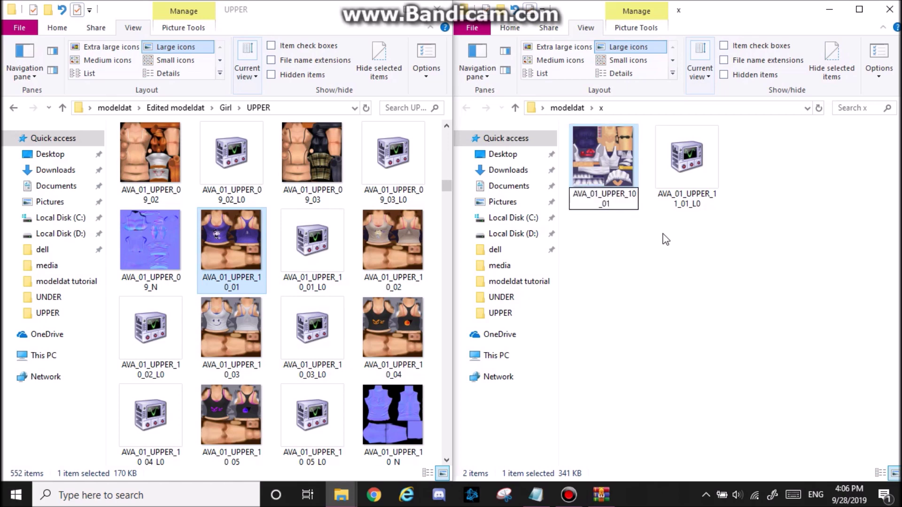
Rename the model copy in folder x to AVA_01_UPPER_10_01_L0
{"action": "left_click", "coordinate": [669, 209]}
{"action": "left_click", "coordinate": [662, 200]}
{"action": "left_click_drag", "start_coordinate": [663, 200], "coordinate": [673, 200]}
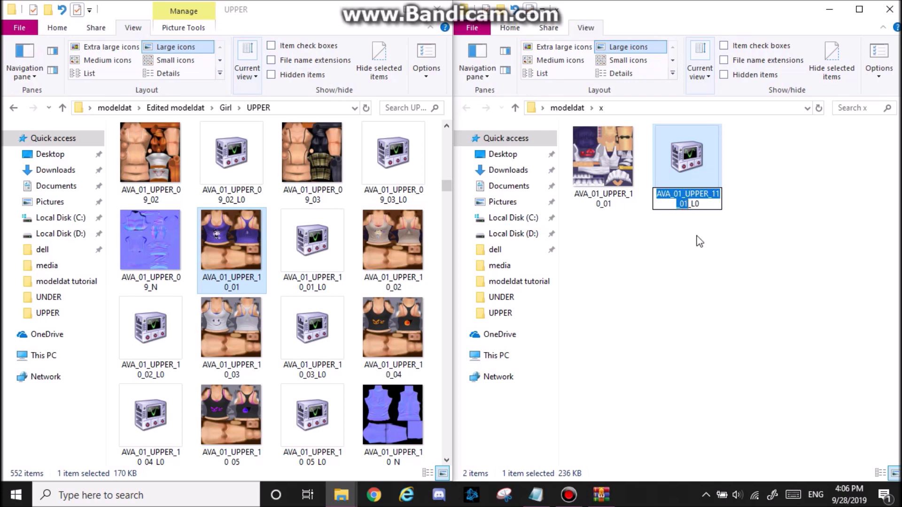
{"action": "key", "text": "ctrl+v"}
{"action": "key", "text": "Return"}
Open the renamed AVA_01_UPPER_10_01_L0 model in NifSkope, maximize its window and expand the root 0 NiNode
{"action": "key", "text": "Return"}
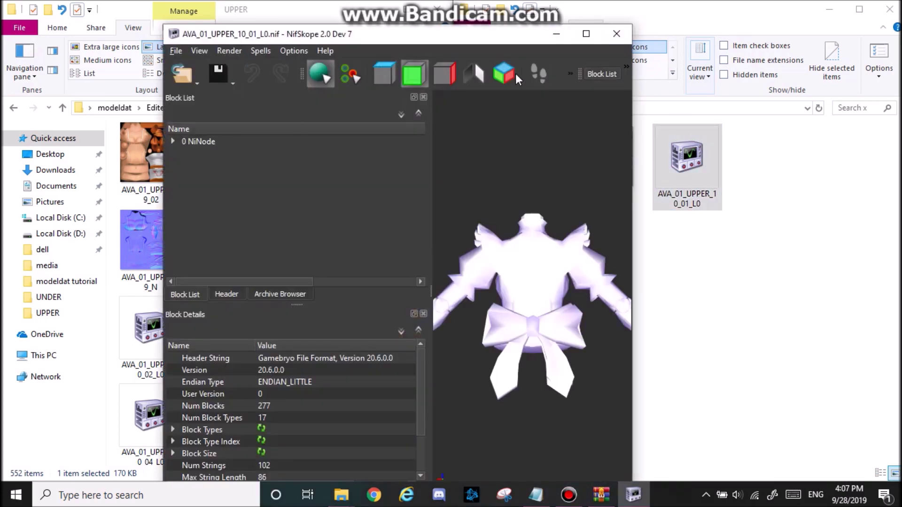
{"action": "left_click", "coordinate": [586, 34]}
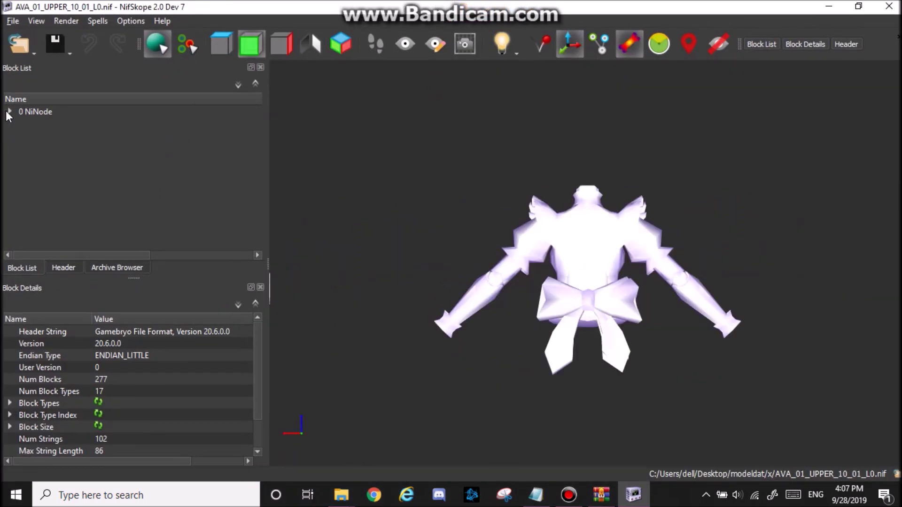
{"action": "left_click", "coordinate": [6, 112]}
{"action": "left_click_drag", "start_coordinate": [73, 254], "coordinate": [40, 254]}
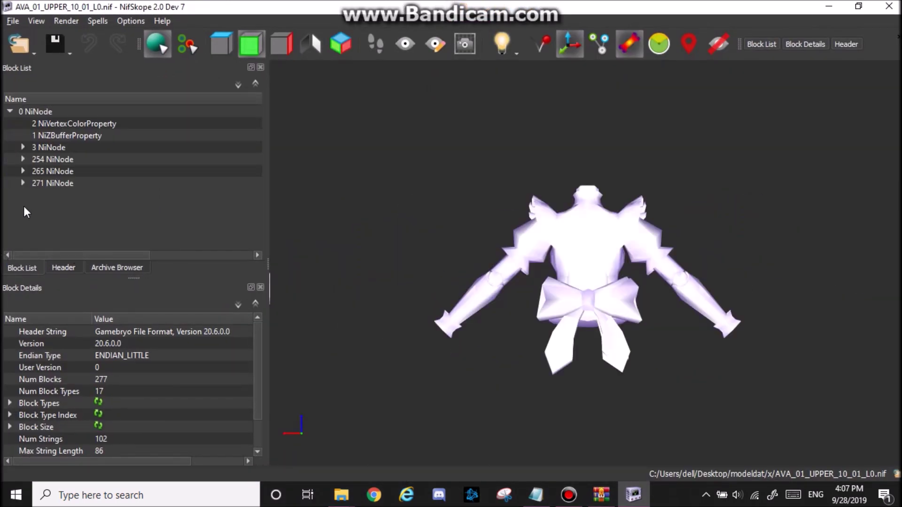
Change the name string of 254 NiNode to AVA_01_UPPER_10_01_L0
{"action": "left_click", "coordinate": [50, 159]}
{"action": "left_click", "coordinate": [150, 334]}
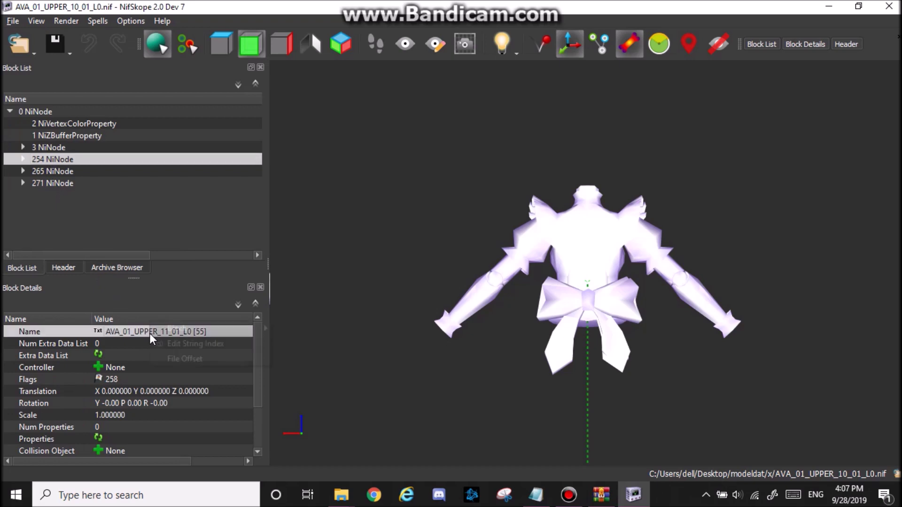
{"action": "double_click", "coordinate": [155, 332]}
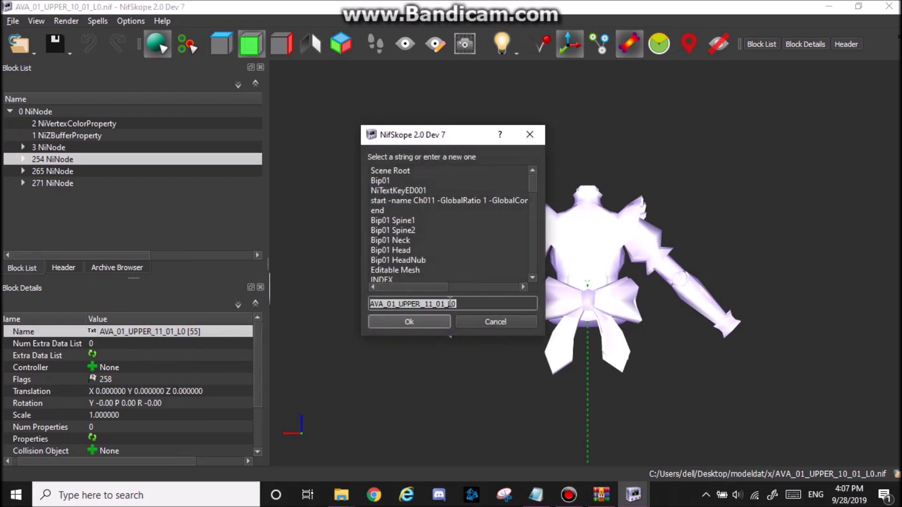
{"action": "left_click_drag", "start_coordinate": [446, 304], "coordinate": [425, 304]}
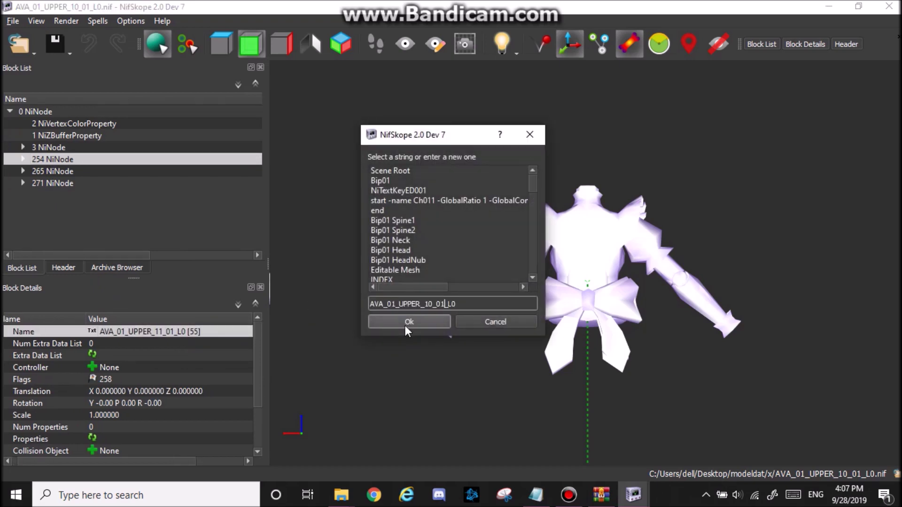
{"action": "left_click", "coordinate": [405, 325]}
Replace the prefix in the name string of 265 NiNode with AVA_01_UPPER_10_01, keeping its _L1 suffix
{"action": "left_click", "coordinate": [75, 172]}
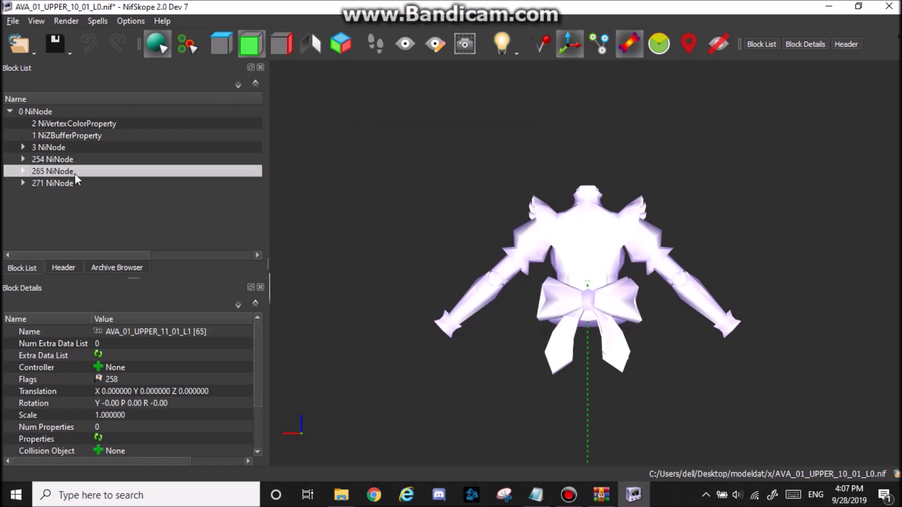
{"action": "right_click", "coordinate": [146, 325]}
{"action": "left_click", "coordinate": [205, 339]}
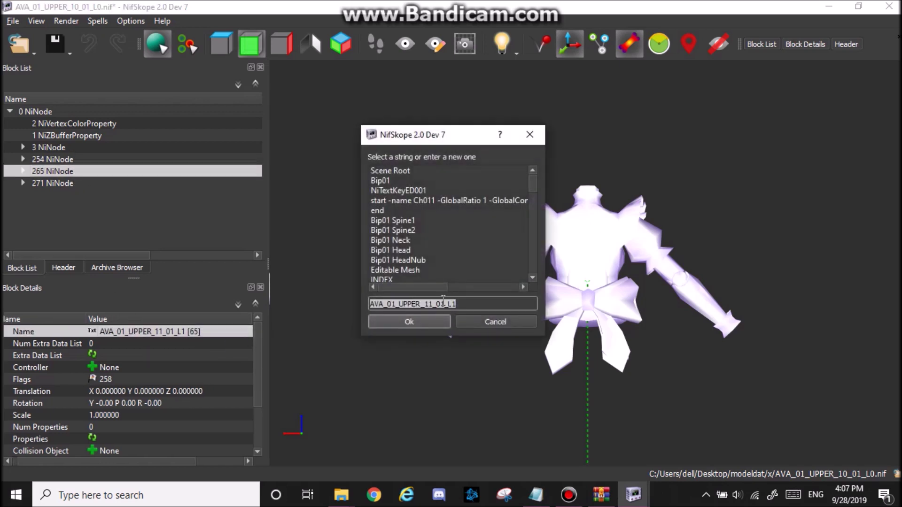
{"action": "left_click", "coordinate": [407, 321]}
Change the name string of 271 NiNode to AVA_01_UPPER_10_01_L2
{"action": "left_click", "coordinate": [57, 183]}
{"action": "right_click", "coordinate": [150, 331]}
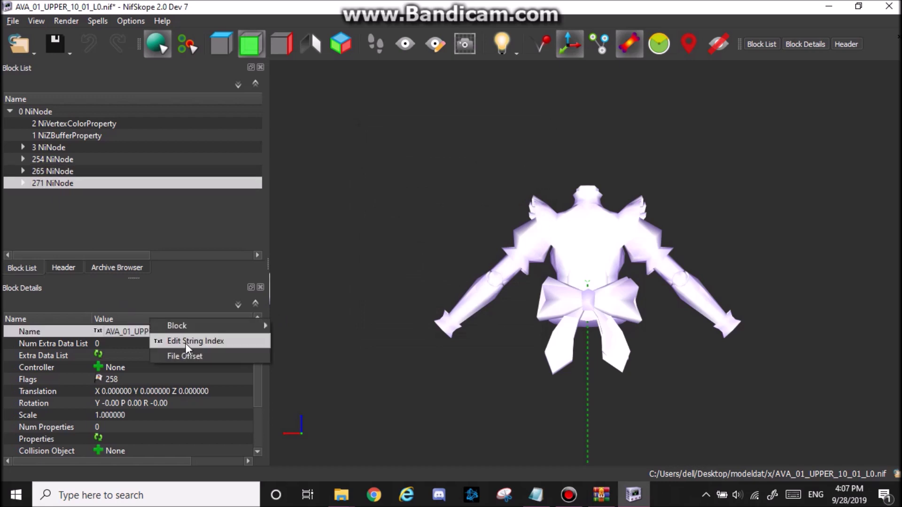
{"action": "left_click", "coordinate": [203, 340]}
{"action": "left_click", "coordinate": [447, 304]}
{"action": "left_click_drag", "start_coordinate": [446, 304], "coordinate": [368, 306]}
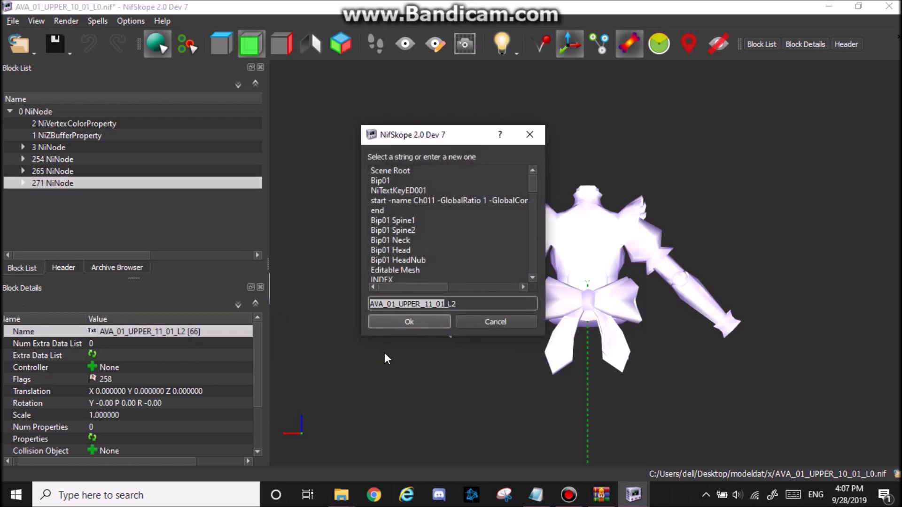
{"action": "left_click", "coordinate": [416, 325]}
Show the blocks as a flat list and set the file name of 257 NiSourceTexture to AVA_01_UPPER_10_01.dds
{"action": "left_click", "coordinate": [35, 25]}
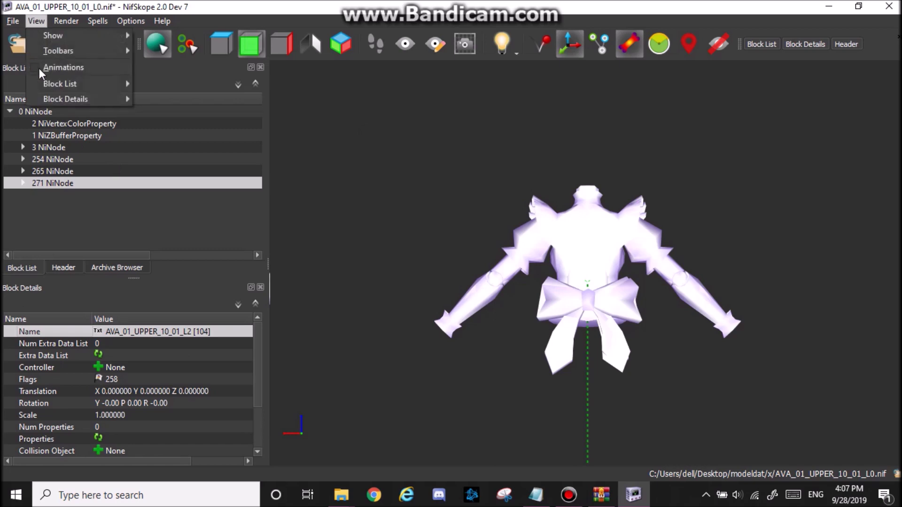
{"action": "mouse_move", "coordinate": [62, 85]}
{"action": "left_click", "coordinate": [179, 97]}
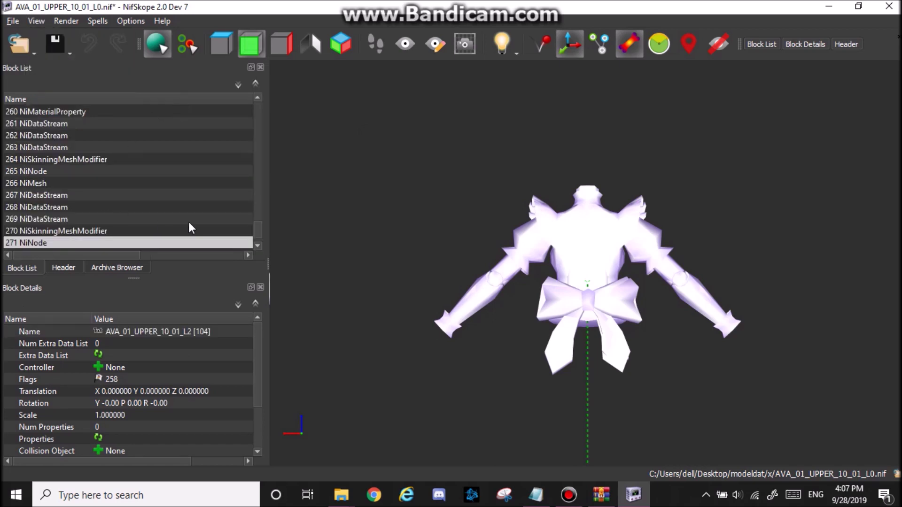
{"action": "scroll", "coordinate": [137, 215], "scroll_direction": "up", "scroll_amount": 2}
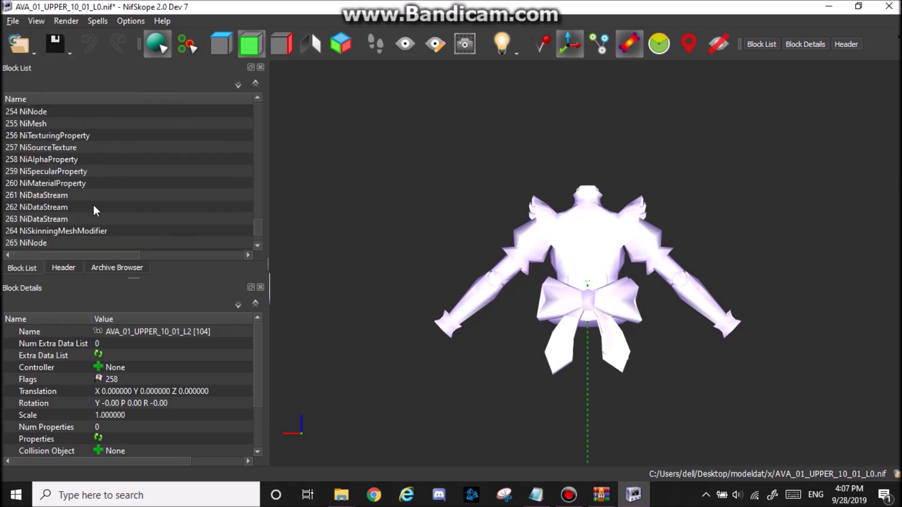
{"action": "left_click", "coordinate": [46, 148]}
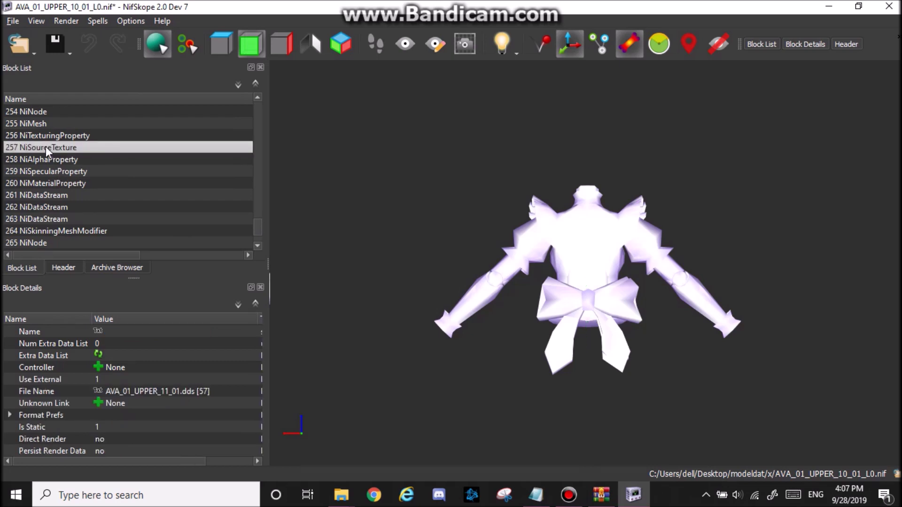
{"action": "left_click", "coordinate": [159, 388]}
{"action": "right_click", "coordinate": [159, 388]}
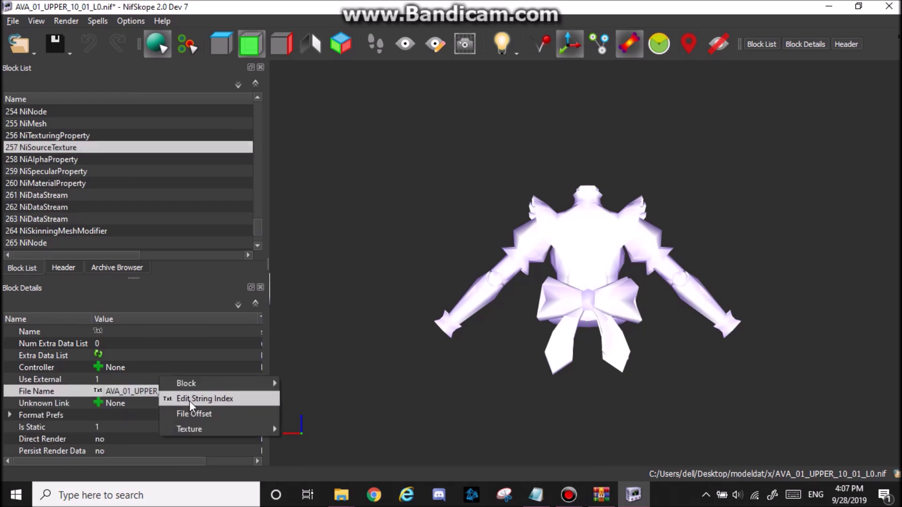
{"action": "left_click", "coordinate": [190, 401]}
{"action": "left_click_drag", "start_coordinate": [446, 303], "coordinate": [118, 310]}
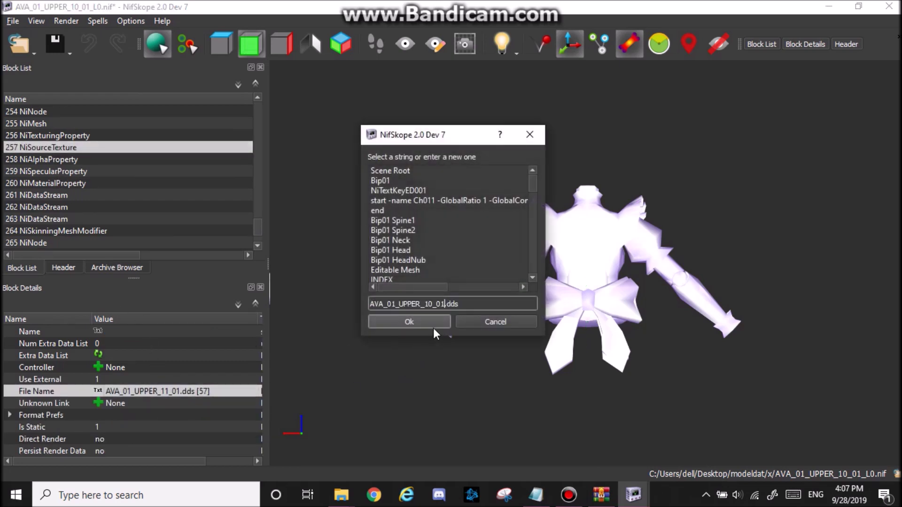
{"action": "left_click", "coordinate": [433, 325]}
Check the textured model from the front, save it under its existing name and close NifSkope
{"action": "mouse_move", "coordinate": [439, 322]}
{"action": "left_mouse_down"}
{"action": "mouse_move", "coordinate": [646, 307]}
{"action": "mouse_move", "coordinate": [442, 310]}
{"action": "left_mouse_up"}
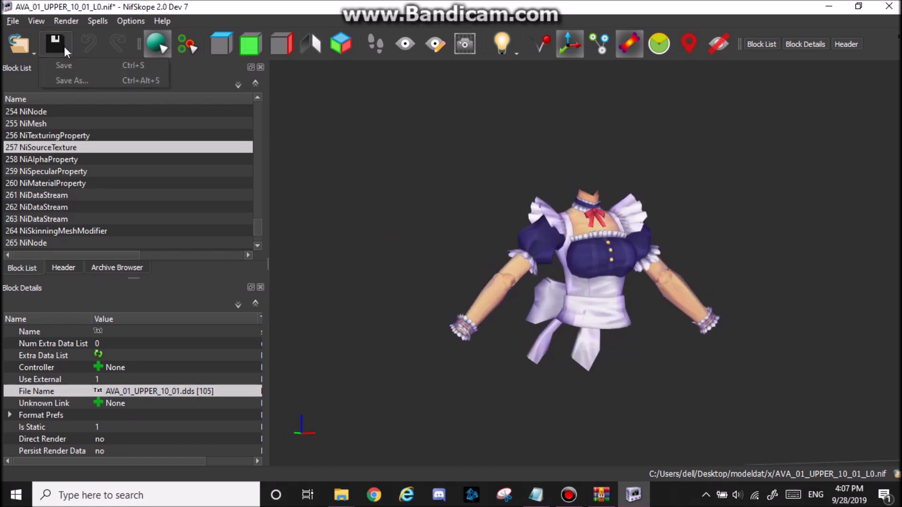
{"action": "left_click", "coordinate": [72, 65]}
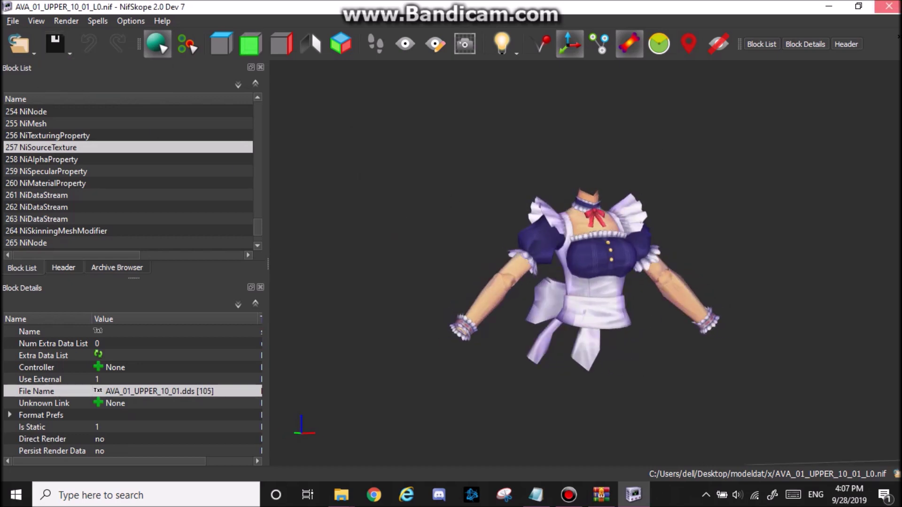
{"action": "key", "text": "alt+F4"}
Move both AVA_01_UPPER_10_01 files from folder x into Girl\UPPER, replacing the existing ones, and close folder x
{"action": "left_click_drag", "start_coordinate": [733, 249], "coordinate": [338, 205]}
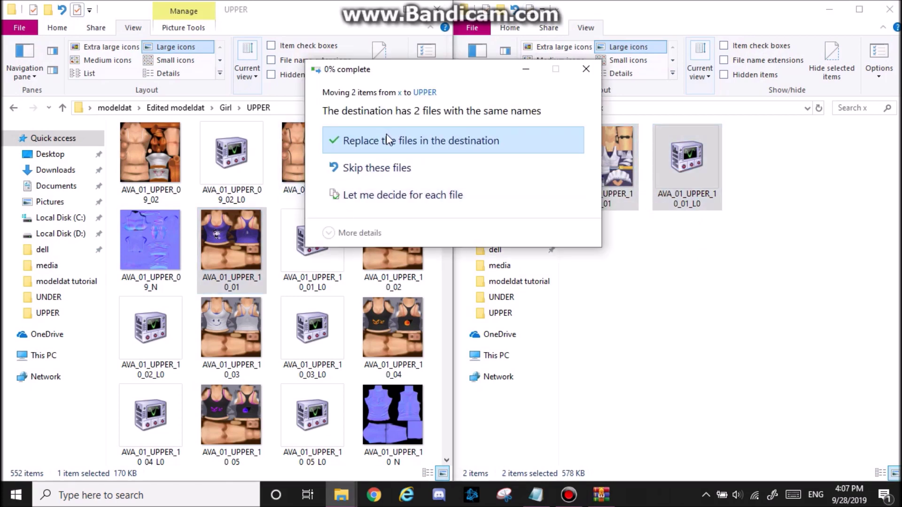
{"action": "left_click", "coordinate": [388, 140]}
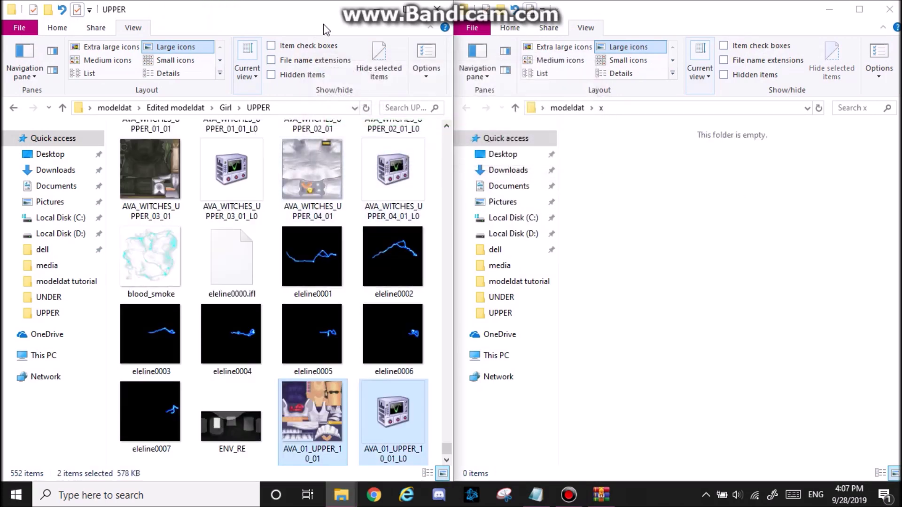
{"action": "left_click", "coordinate": [890, 9]}
Place the model.dat archive beside the file window and open the Girl folder in both
{"action": "double_click", "coordinate": [631, 148]}
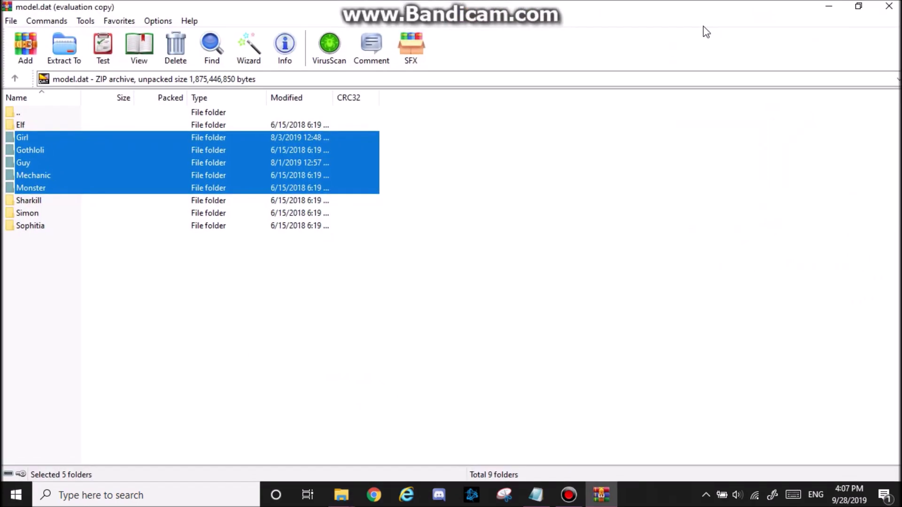
{"action": "left_click_drag", "start_coordinate": [451, 24], "coordinate": [898, 28]}
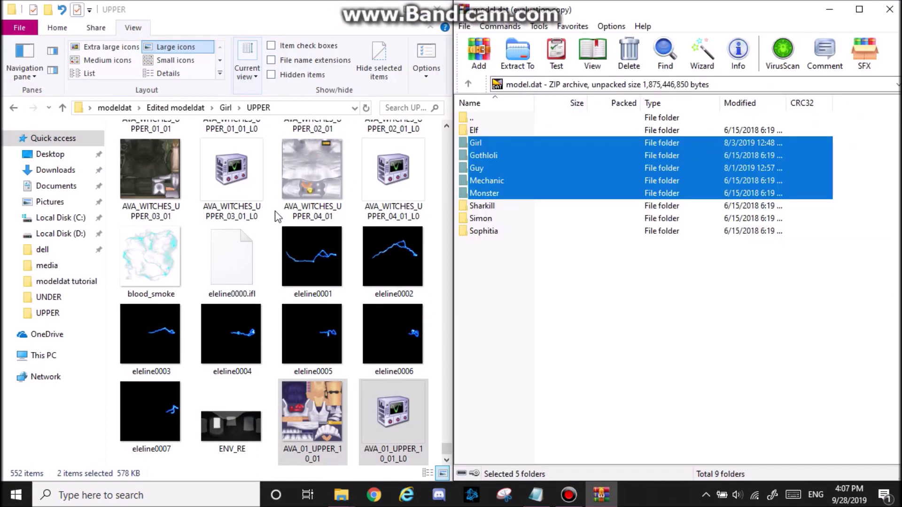
{"action": "left_click", "coordinate": [552, 310]}
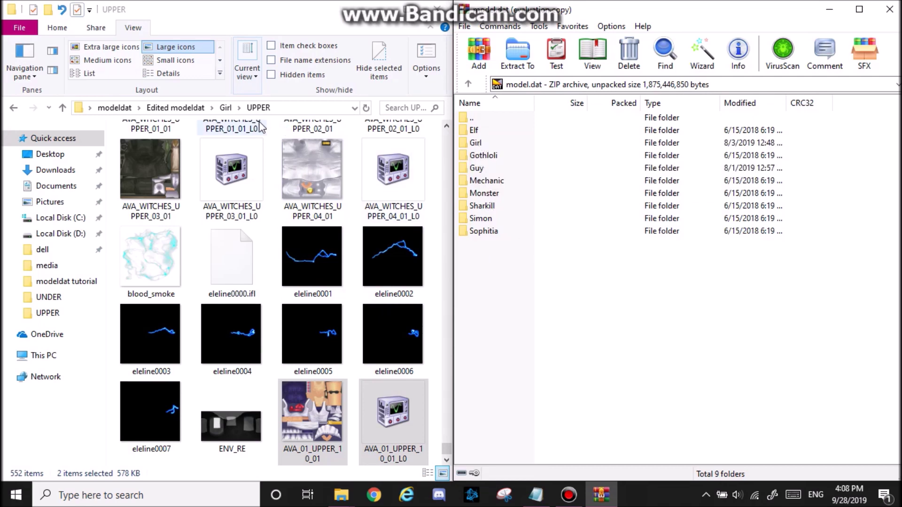
{"action": "left_click", "coordinate": [226, 107]}
{"action": "double_click", "coordinate": [475, 143]}
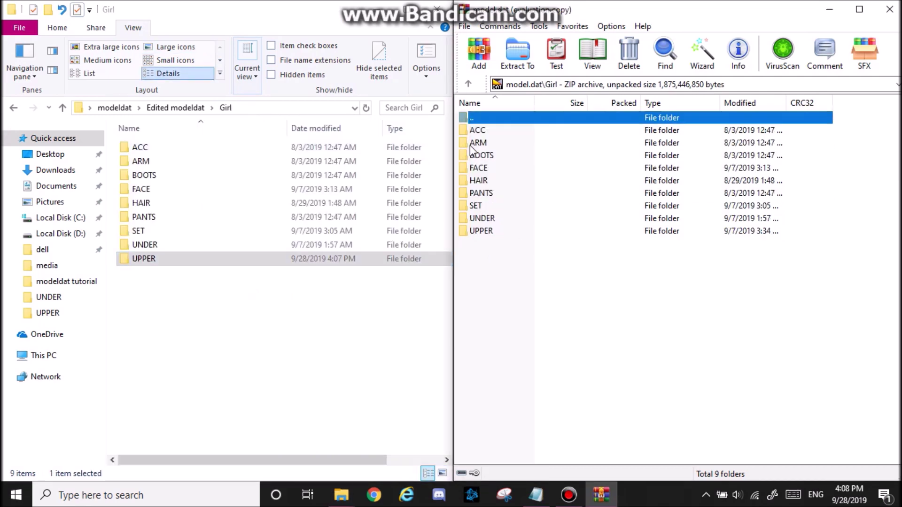
Delete the UPPER folder from Girl inside the model.dat archive
{"action": "left_click", "coordinate": [490, 232]}
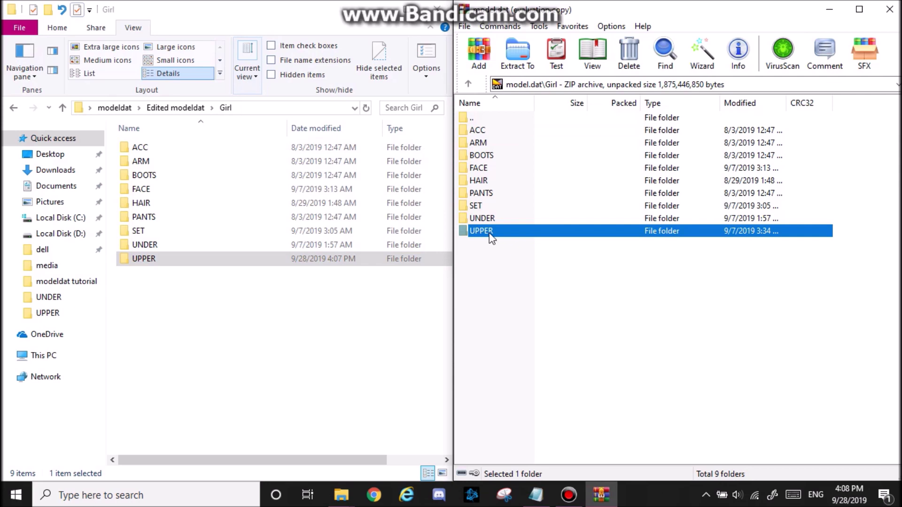
{"action": "right_click", "coordinate": [489, 234]}
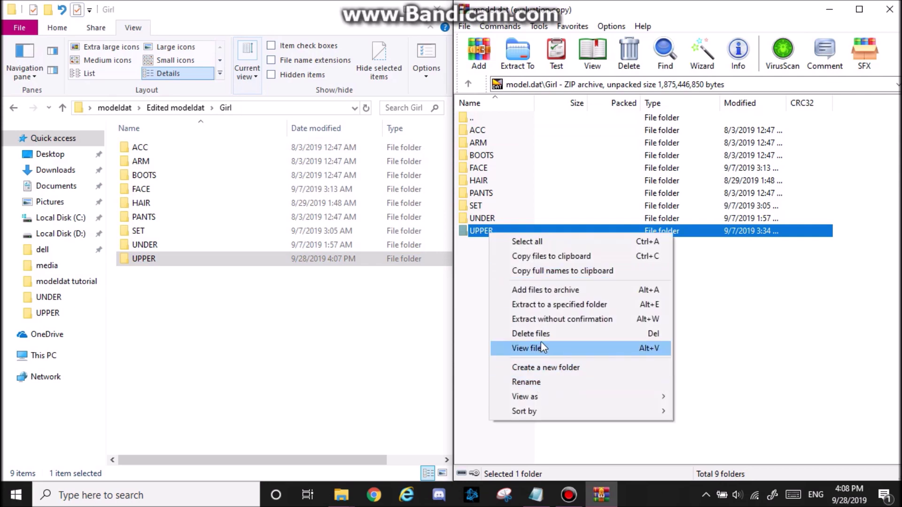
{"action": "left_click", "coordinate": [531, 334]}
{"action": "left_click", "coordinate": [475, 294]}
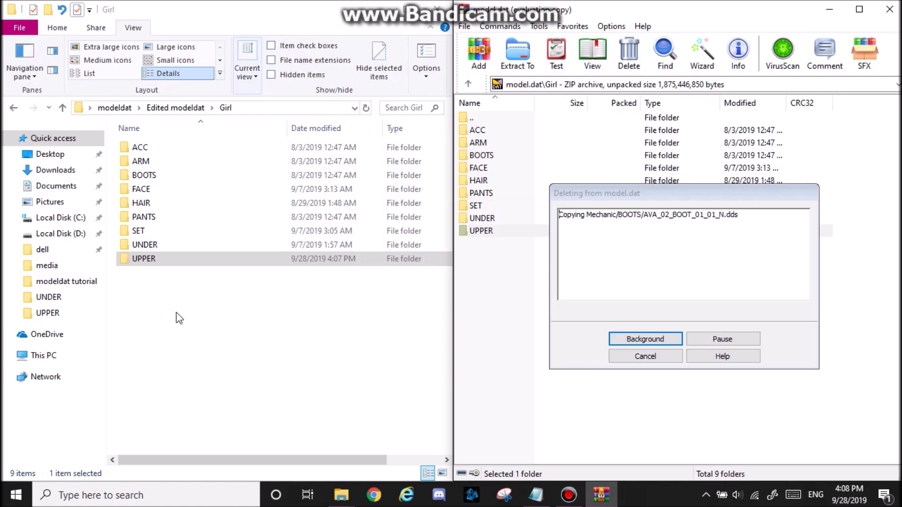
Add the edited UPPER folder to Girl in model.dat with the Add and replace files mode, and close the archive
{"action": "left_click_drag", "start_coordinate": [136, 260], "coordinate": [542, 286]}
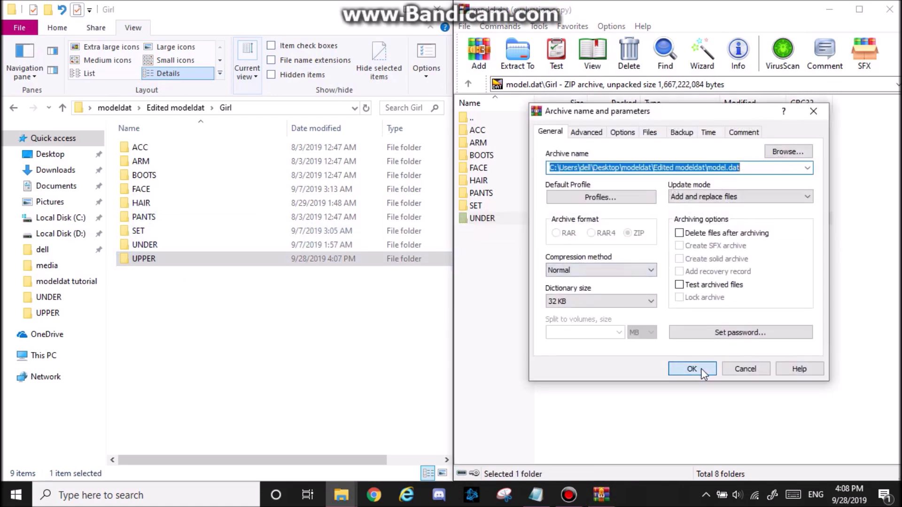
{"action": "left_click", "coordinate": [692, 370]}
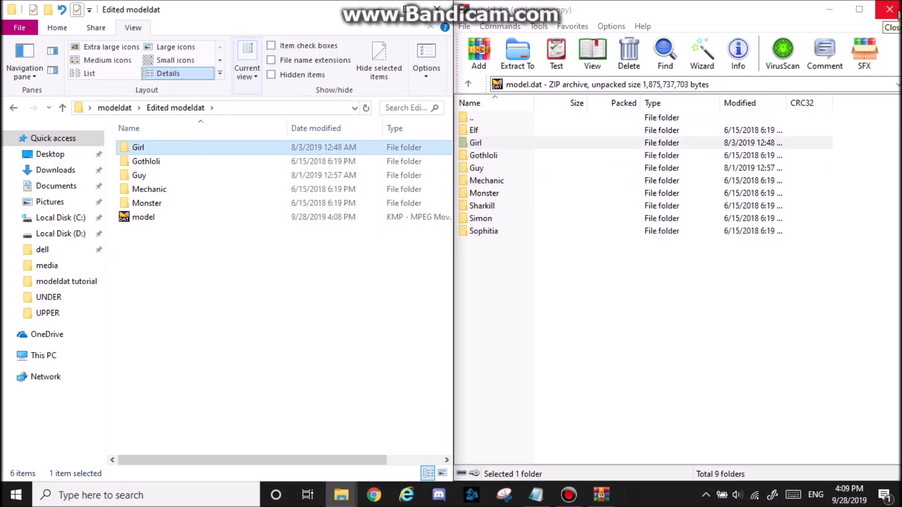
{"action": "left_click", "coordinate": [897, 12]}
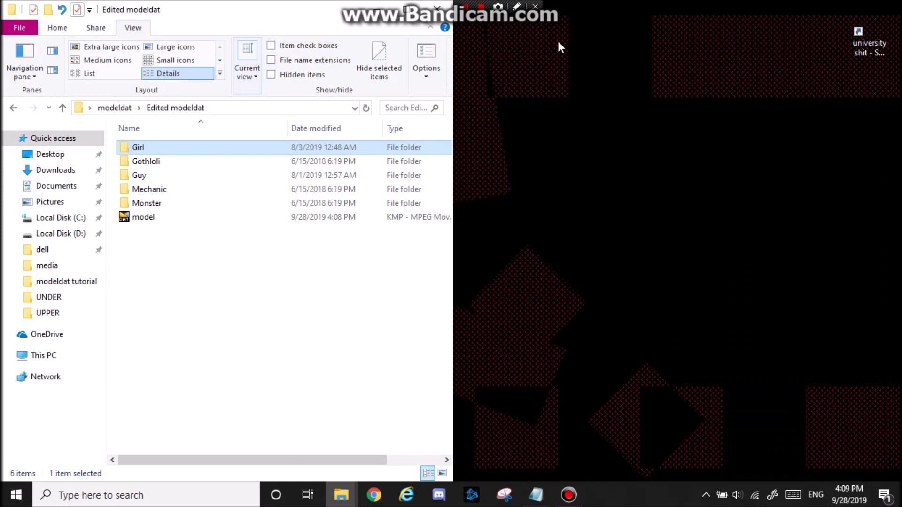
Copy the updated model file from the Edited modeldat folder
{"action": "left_click", "coordinate": [161, 231]}
{"action": "right_click", "coordinate": [161, 221]}
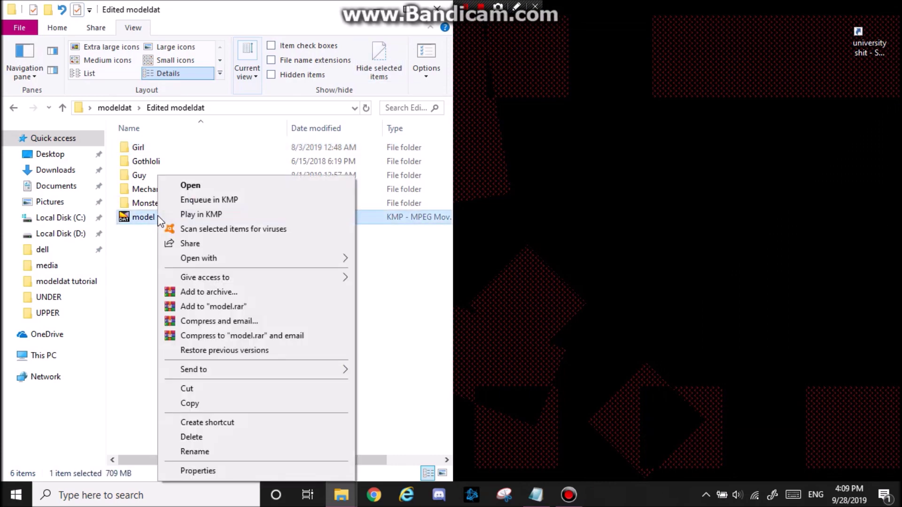
{"action": "left_click", "coordinate": [198, 405]}
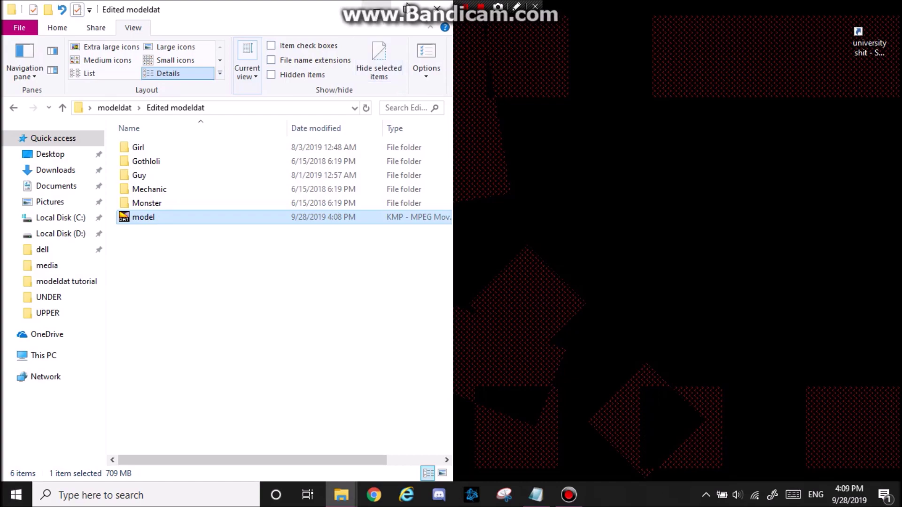
Switch to the Toy Heroes Online data\character folder and delete its old model file
{"action": "mouse_move", "coordinate": [341, 491]}
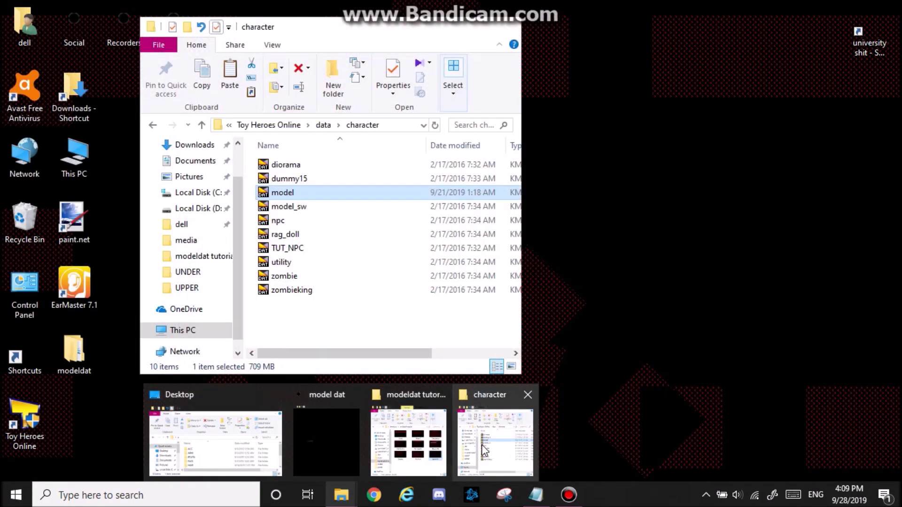
{"action": "left_click", "coordinate": [484, 450]}
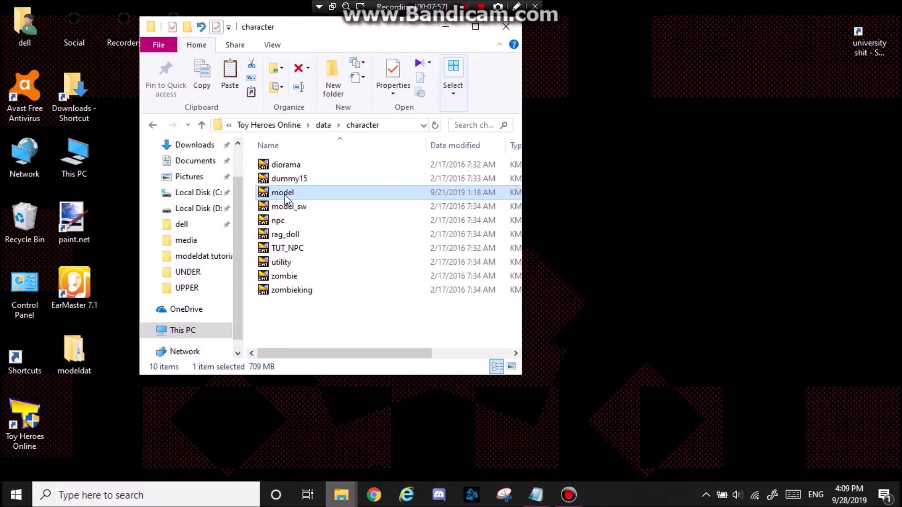
{"action": "right_click", "coordinate": [288, 193]}
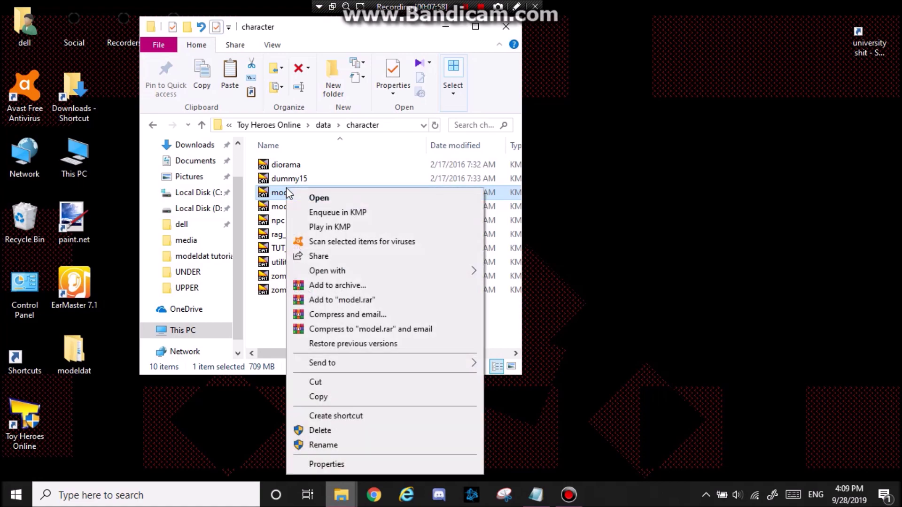
{"action": "left_click", "coordinate": [331, 431]}
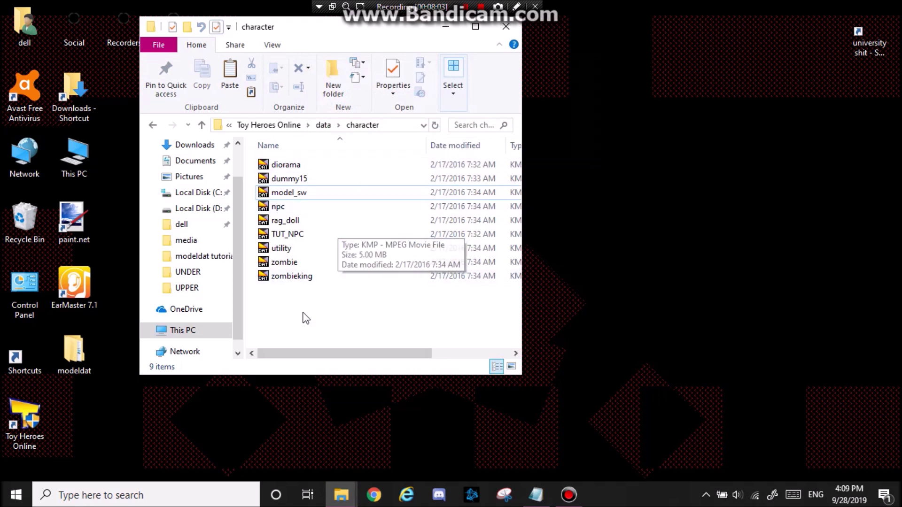
Paste the copied model file into the game's data\character folder
{"action": "right_click", "coordinate": [299, 319]}
{"action": "left_click", "coordinate": [332, 235]}
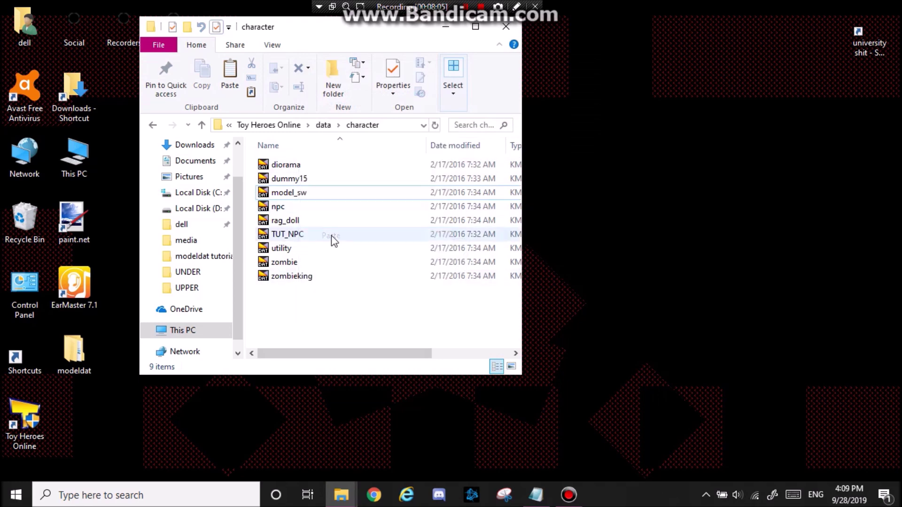
{"action": "left_click", "coordinate": [403, 158]}
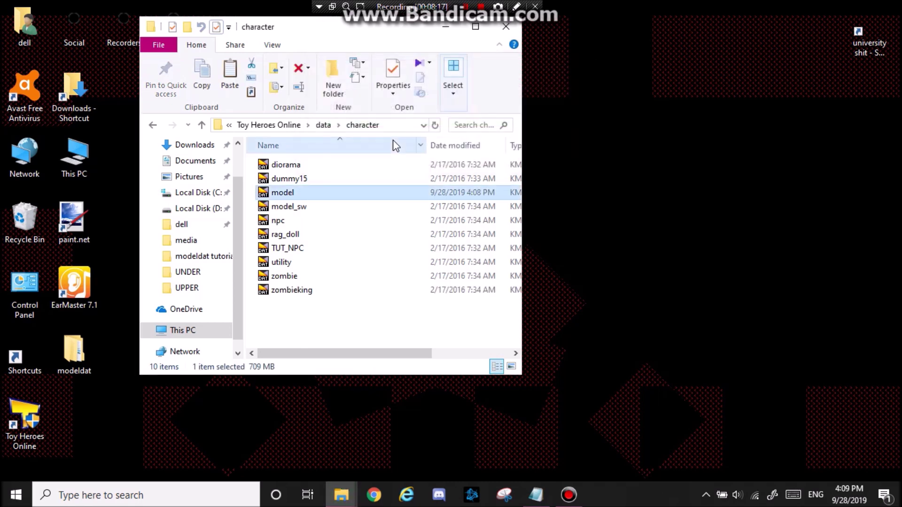
Launch Toy Heroes Online and open the shop's list of Top parts
{"action": "double_click", "coordinate": [36, 422]}
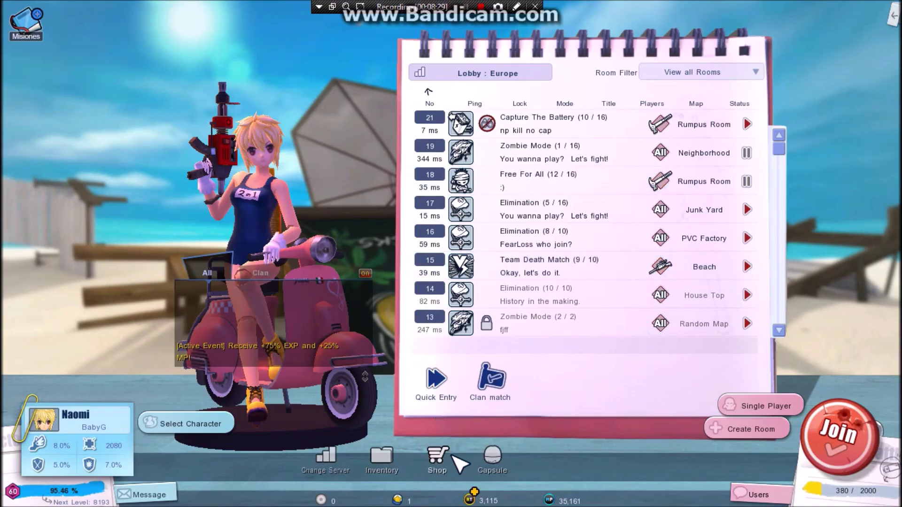
{"action": "left_click", "coordinate": [441, 462]}
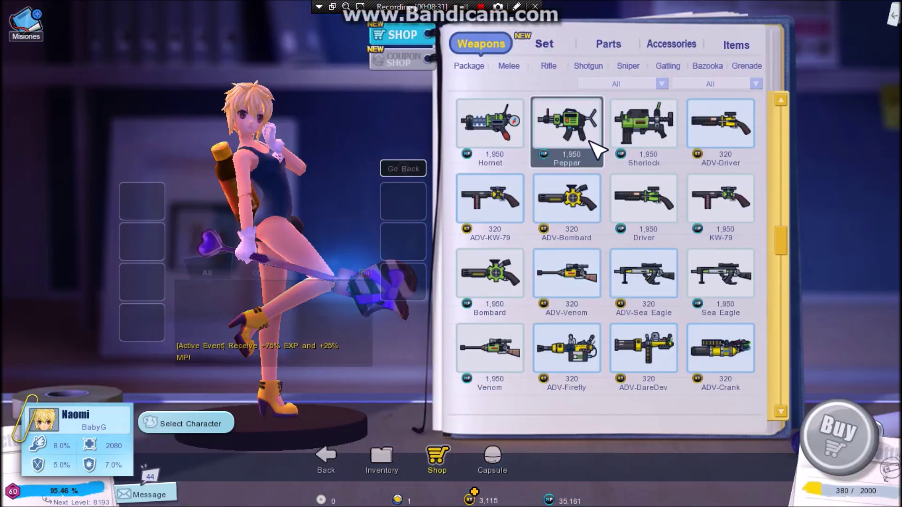
{"action": "left_click", "coordinate": [605, 45]}
{"action": "left_click", "coordinate": [587, 66]}
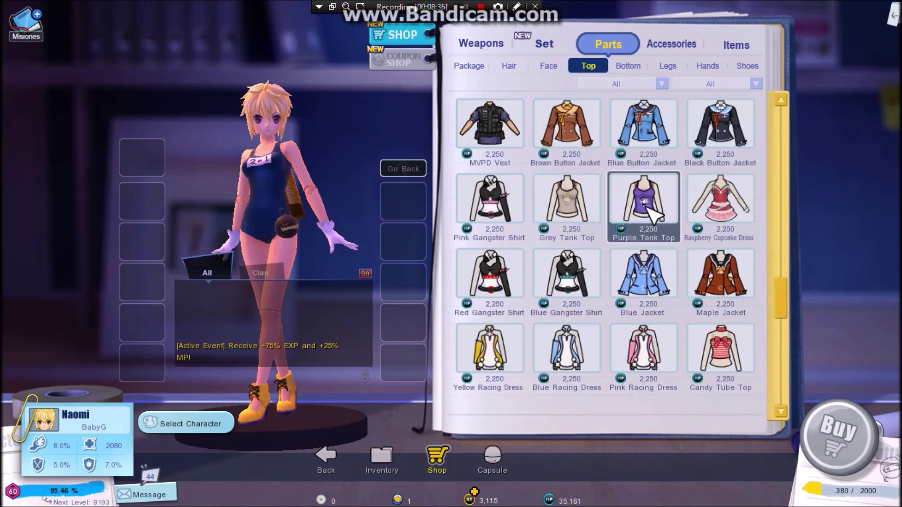
Preview the Purple Tank Top on the character, rotate her to inspect the replaced clothing, and dismiss the item details
{"action": "left_click", "coordinate": [646, 207]}
{"action": "left_click_drag", "start_coordinate": [272, 223], "coordinate": [329, 226]}
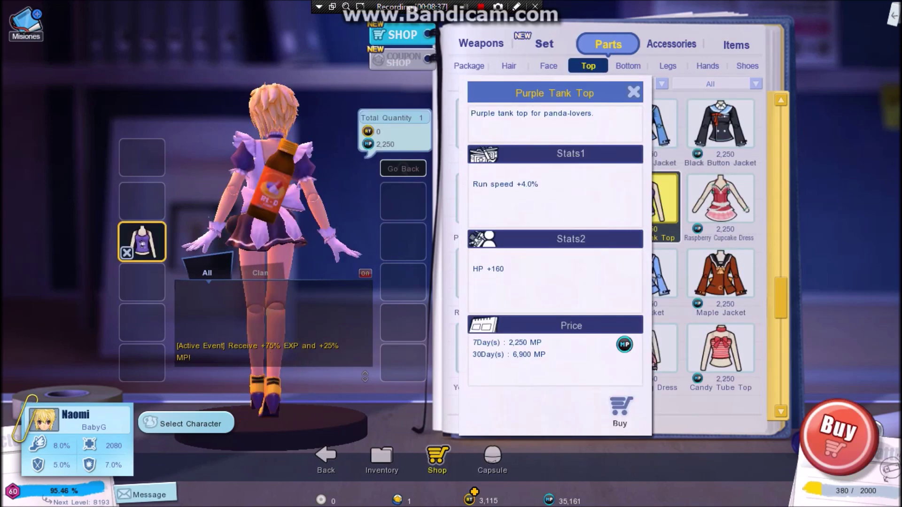
{"action": "left_click", "coordinate": [633, 92]}
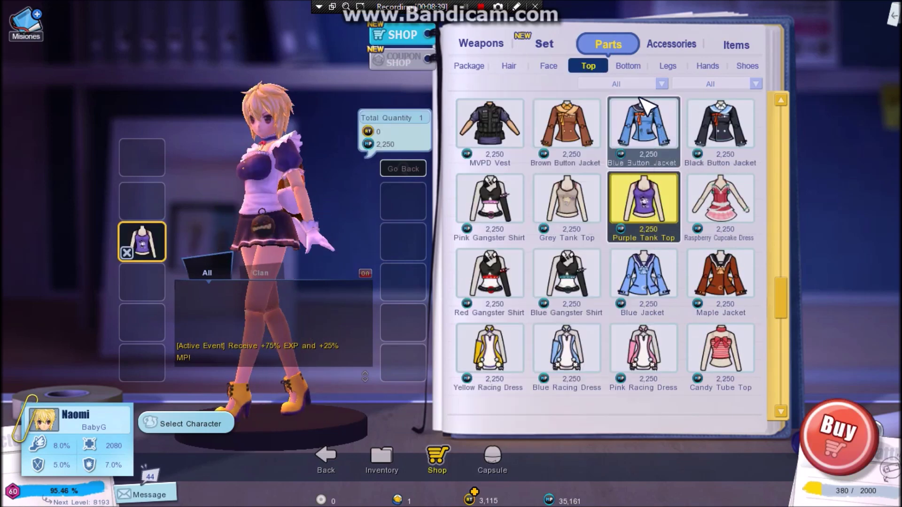
Buy the Purple Tank Top and return to the lobby
{"action": "left_click", "coordinate": [826, 474]}
{"action": "left_click", "coordinate": [685, 409]}
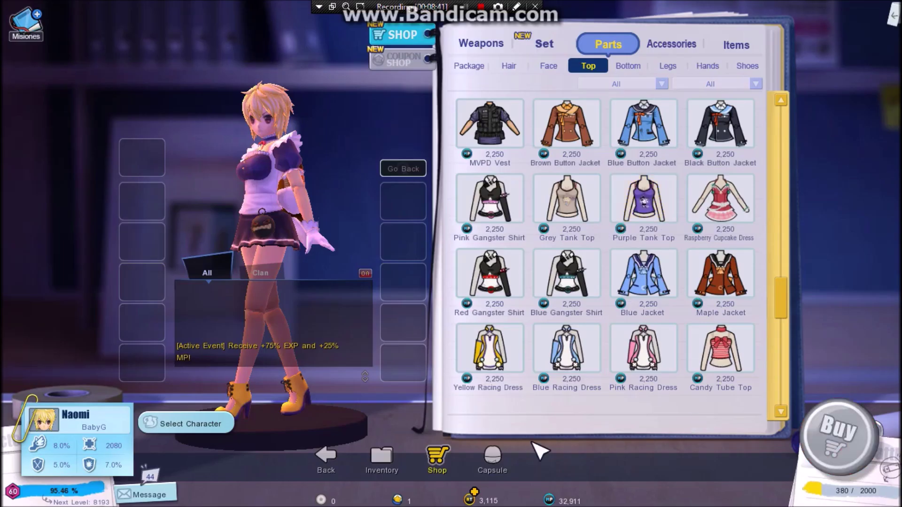
{"action": "key", "text": "Escape"}
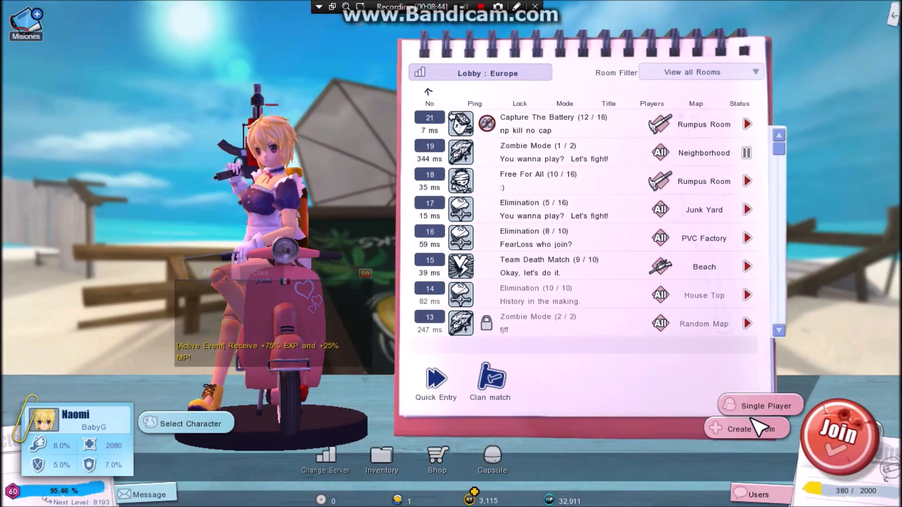
Create a room with the title History in the making., enter a room password and choose Square Mode
{"action": "left_click", "coordinate": [741, 430]}
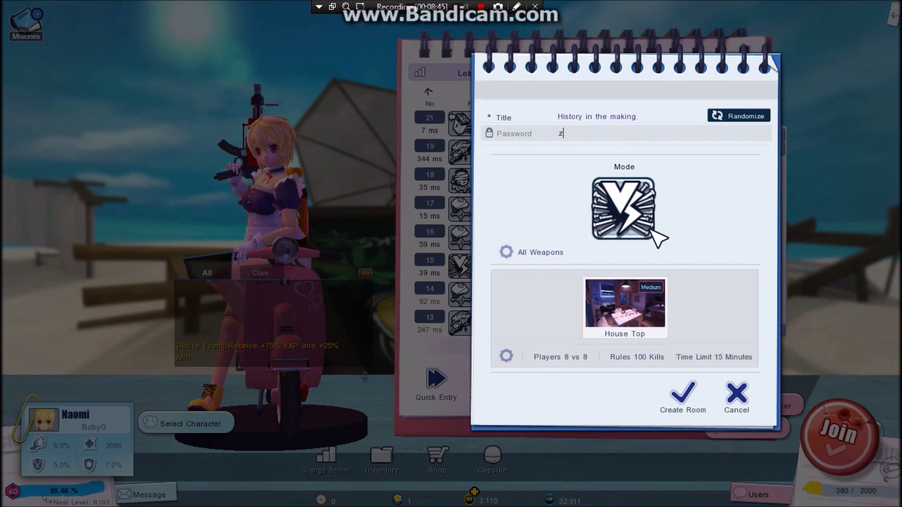
{"action": "left_click", "coordinate": [624, 209]}
{"action": "scroll", "coordinate": [658, 283], "scroll_direction": "down", "scroll_amount": 1}
{"action": "left_click", "coordinate": [653, 302]}
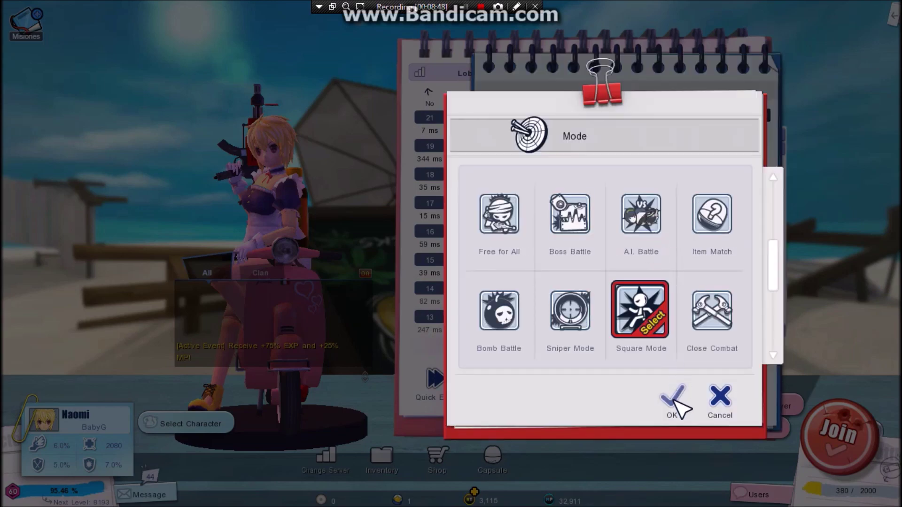
{"action": "left_click", "coordinate": [677, 405]}
{"action": "left_click", "coordinate": [688, 411]}
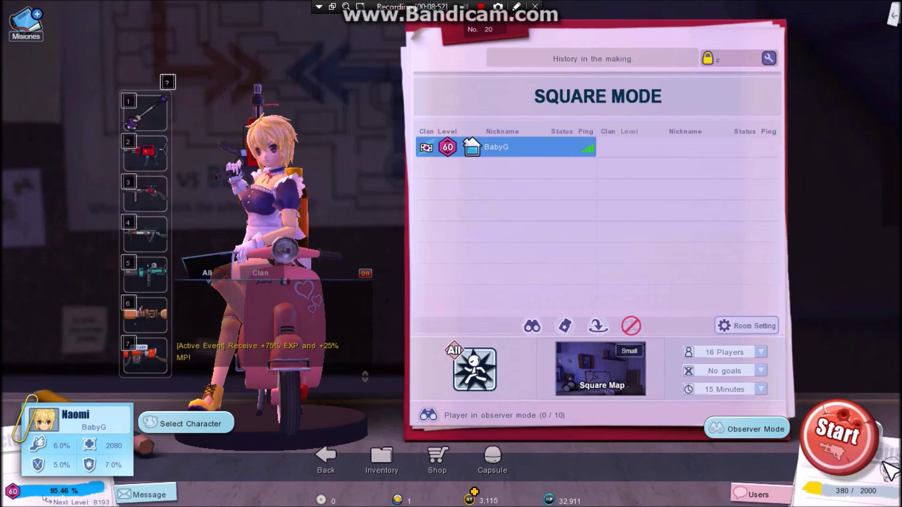
Start the Square Mode match and examine the modded top on the character in game with the melee weapon equipped
{"action": "left_click", "coordinate": [862, 452]}
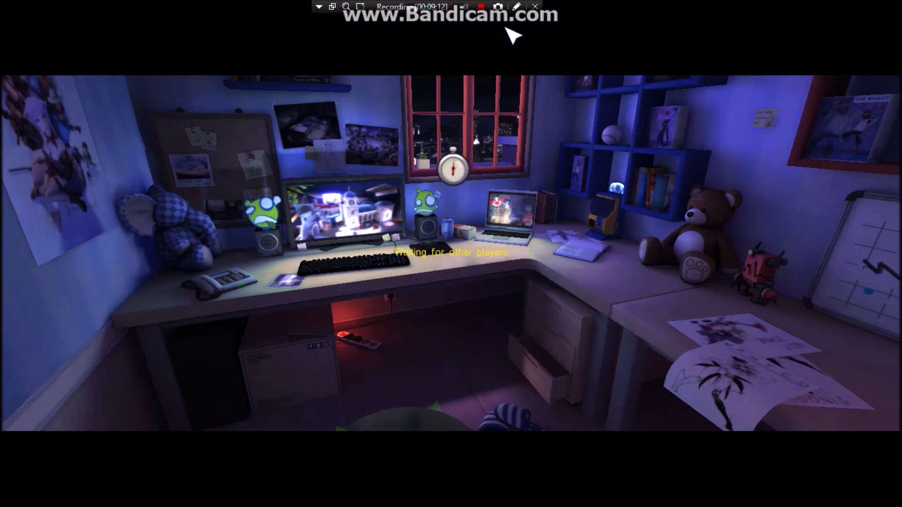
{"action": "key", "text": "1"}
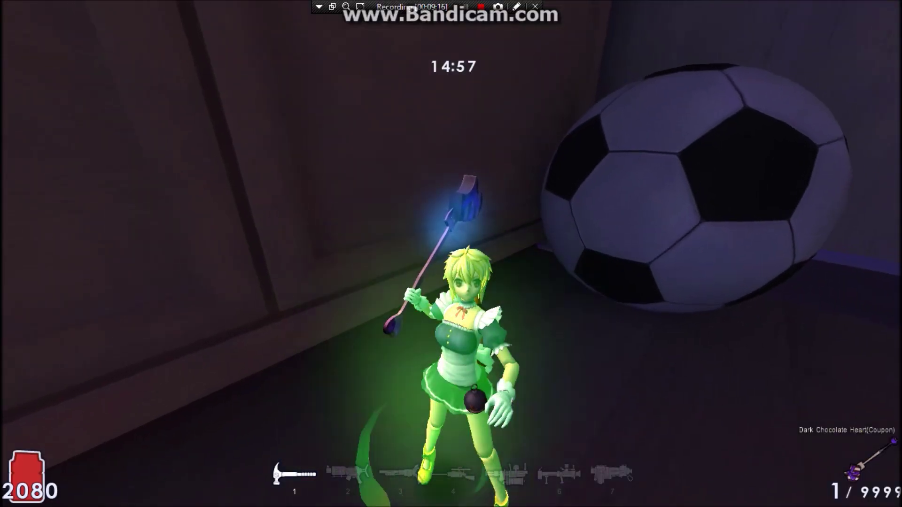
{"action": "key", "text": "s"}
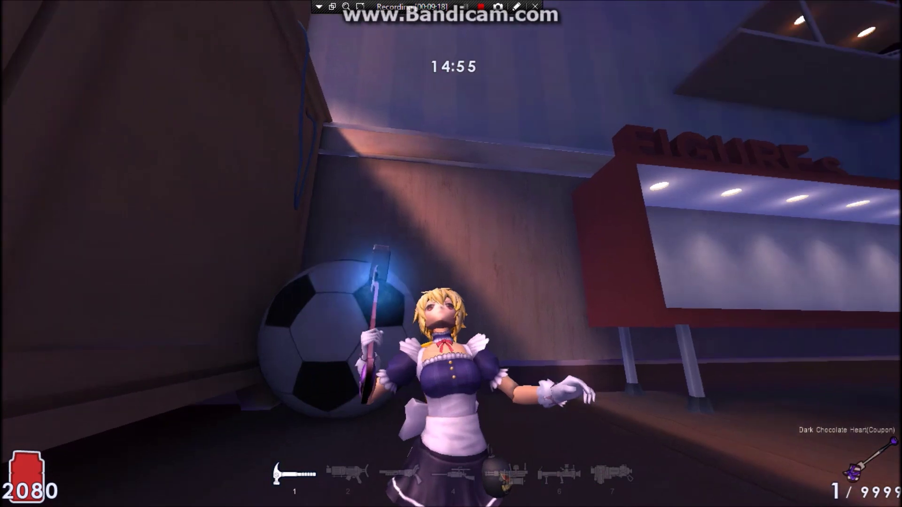
{"action": "key", "text": "s"}
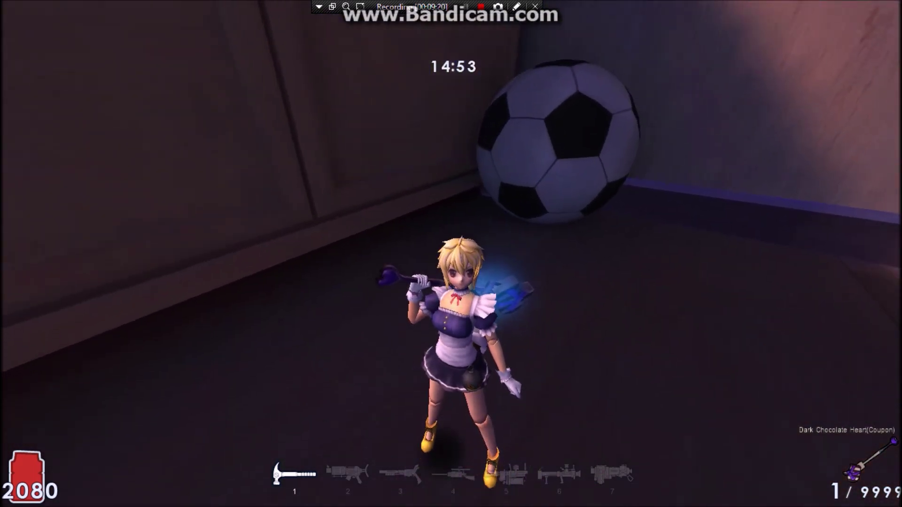